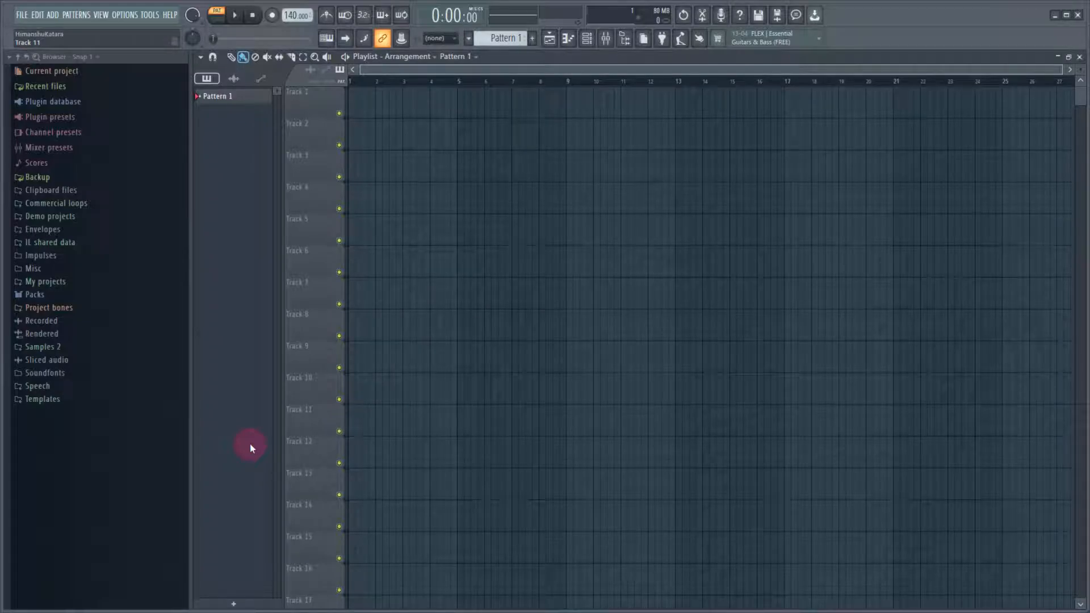
# Show the channel rack and replace the Sampler channel with the FPC drum plugin
pyautogui.click(587, 39)
pyautogui.rightClick(335, 86)
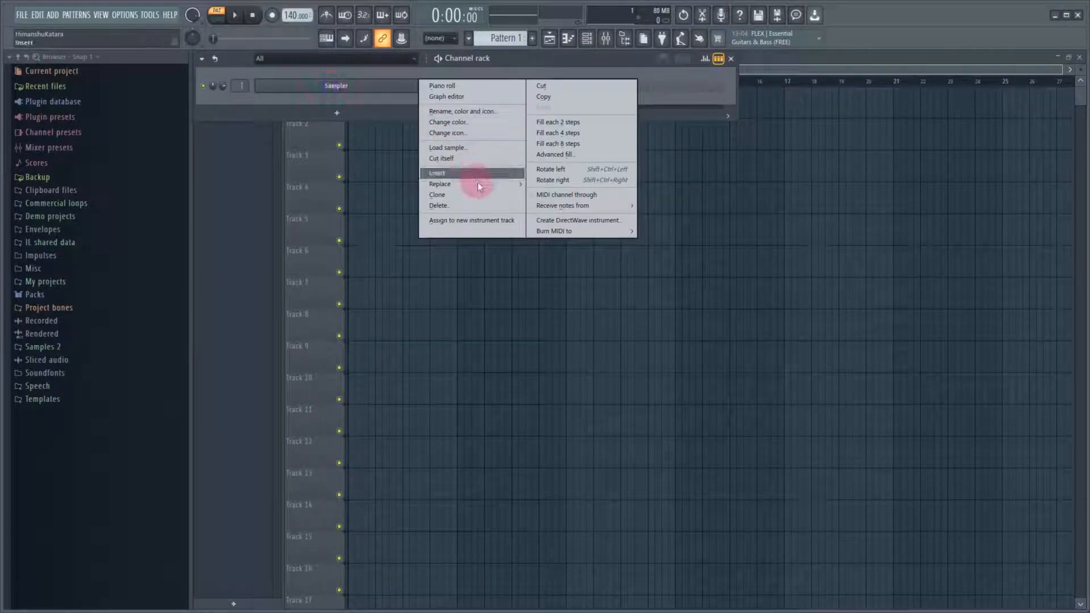
pyautogui.moveTo(478, 182)
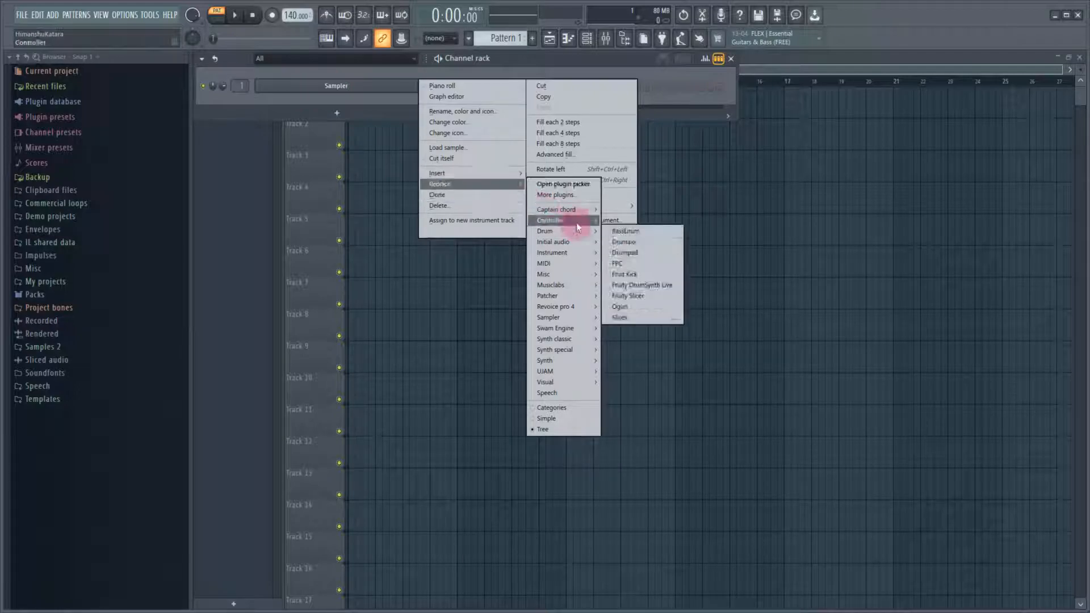
pyautogui.moveTo(582, 234)
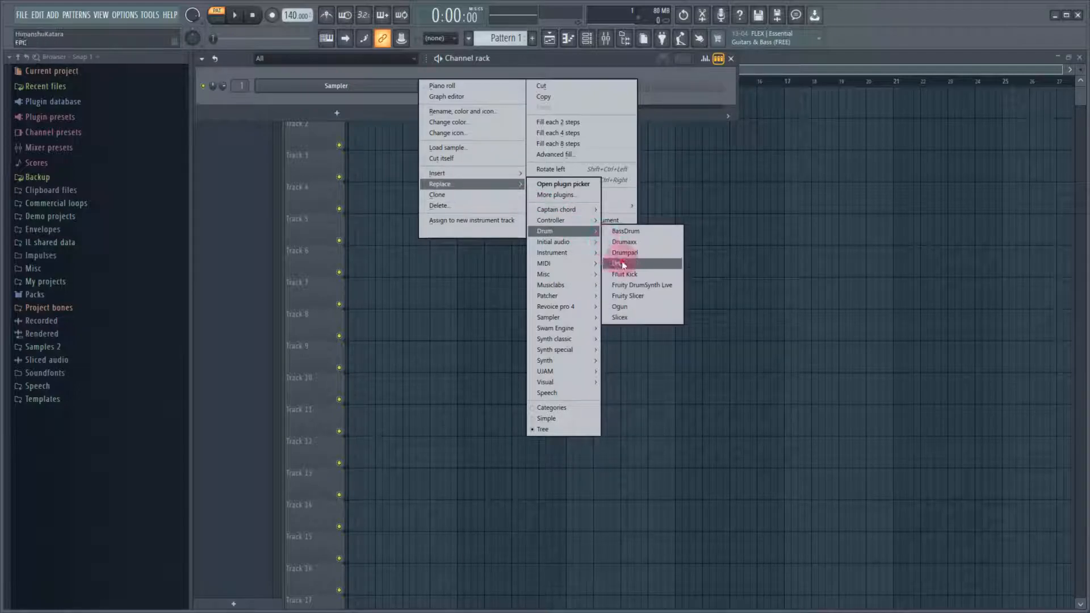
pyautogui.click(617, 263)
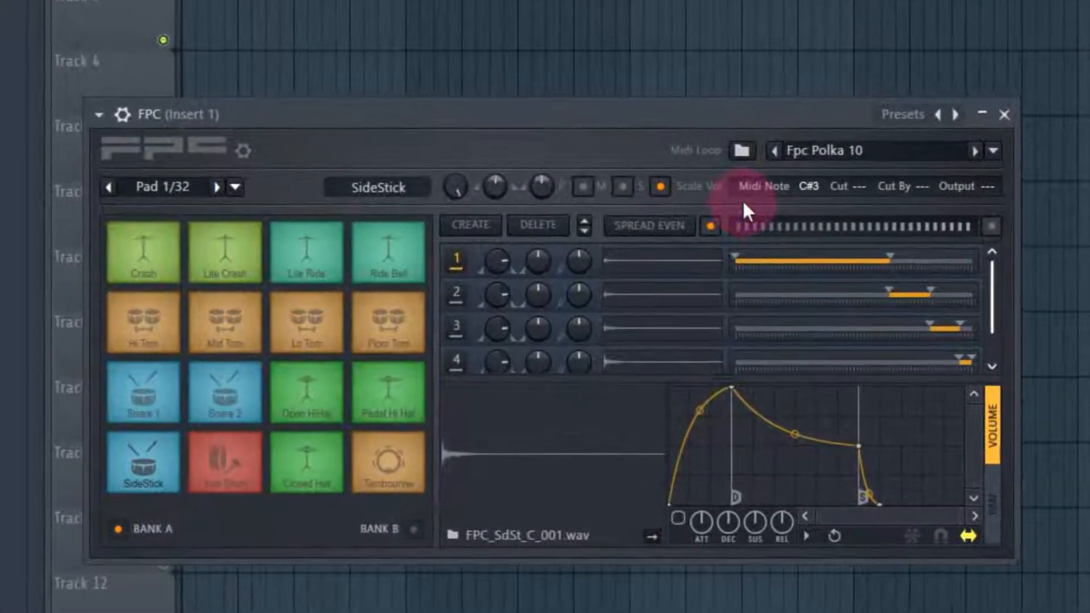
# Load the Empty preset in FPC and move the plugin window aside
pyautogui.click(956, 114)
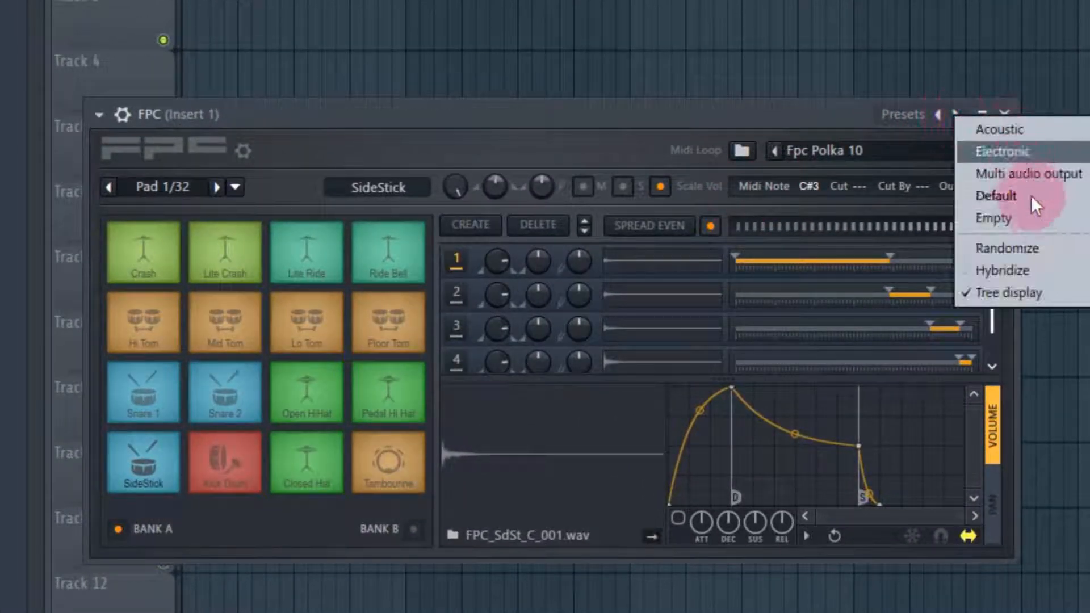
pyautogui.click(1041, 226)
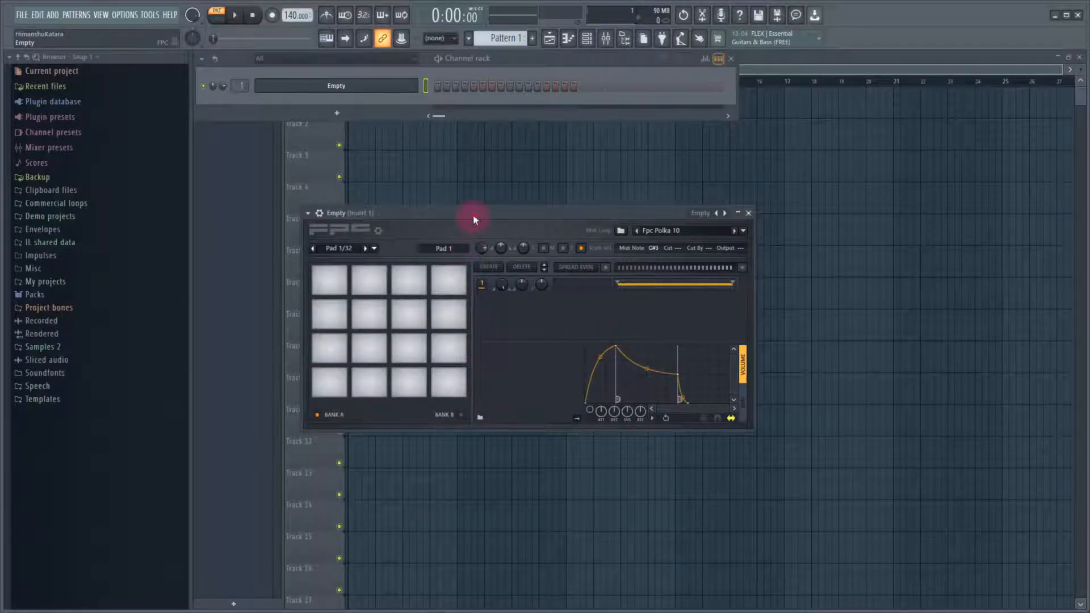
pyautogui.moveTo(472, 216); pyautogui.dragTo(561, 209)
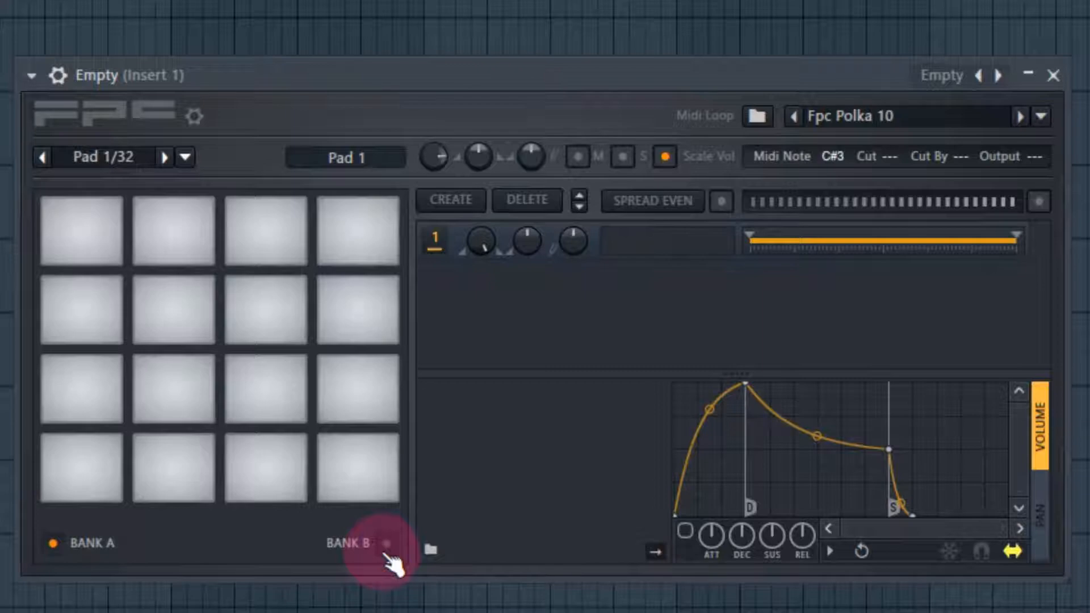
# Look at the pads of bank B and return to bank A
pyautogui.click(387, 545)
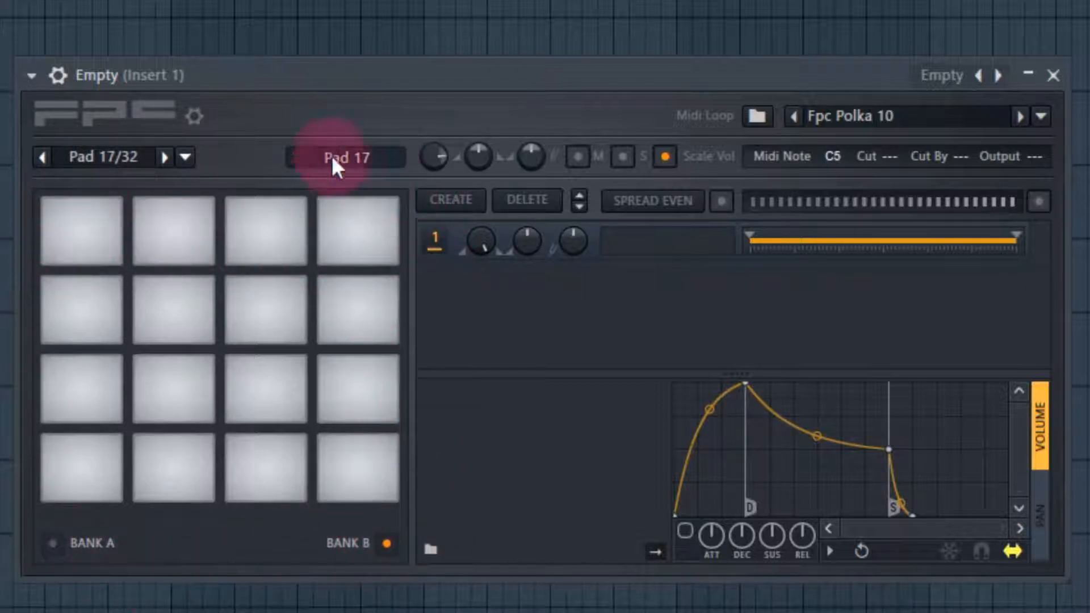
pyautogui.click(53, 544)
pyautogui.click(399, 548)
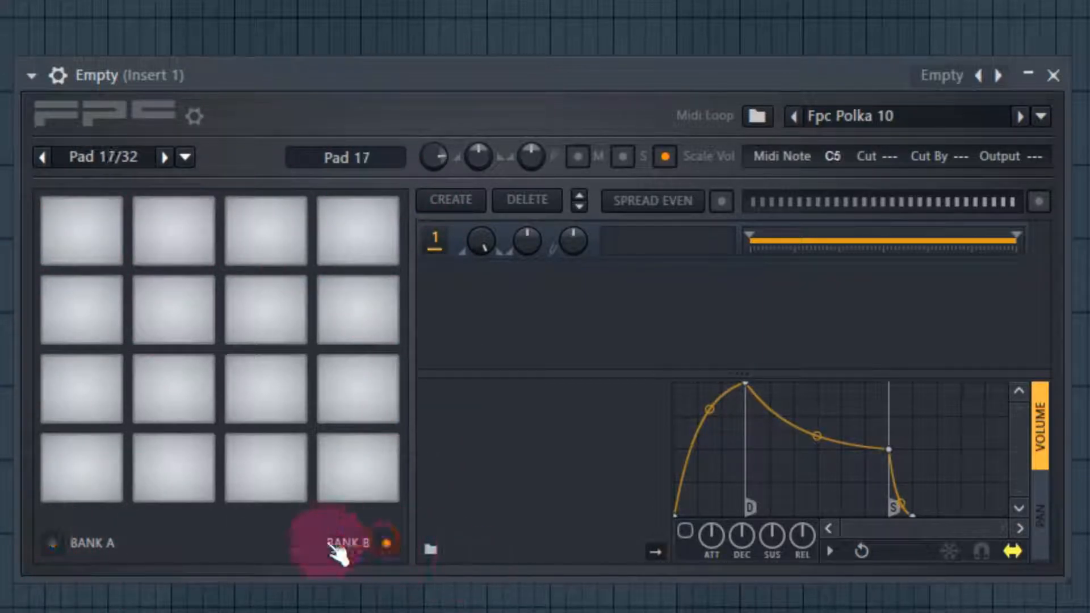
pyautogui.click(85, 553)
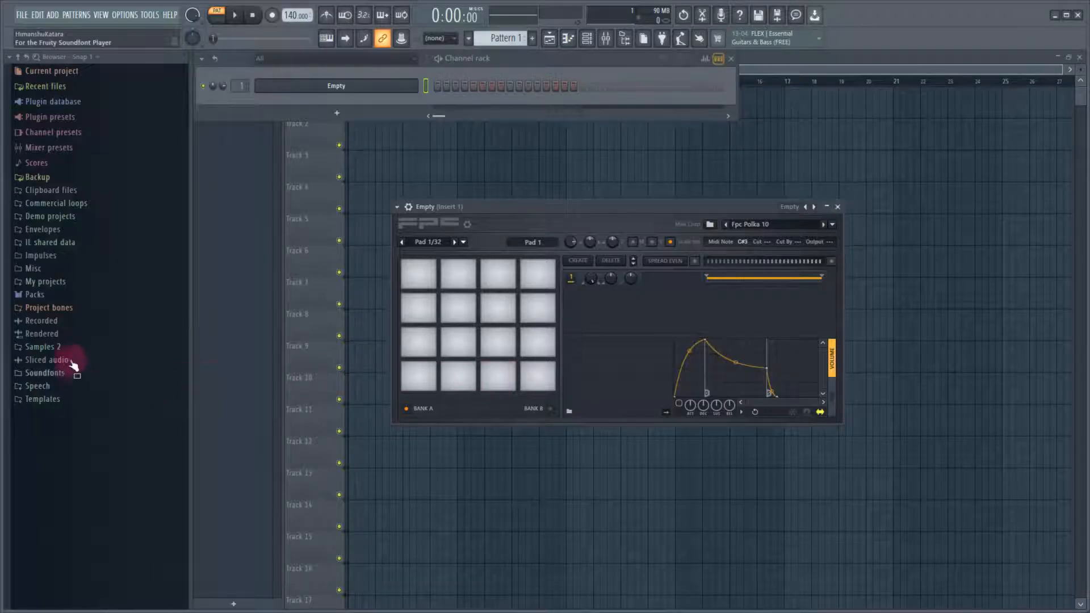
# Load Cymatics - Kick 2 from the EDM Starter Pack's one-shot kicks in Samples 2 onto pad 1
pyautogui.click(68, 348)
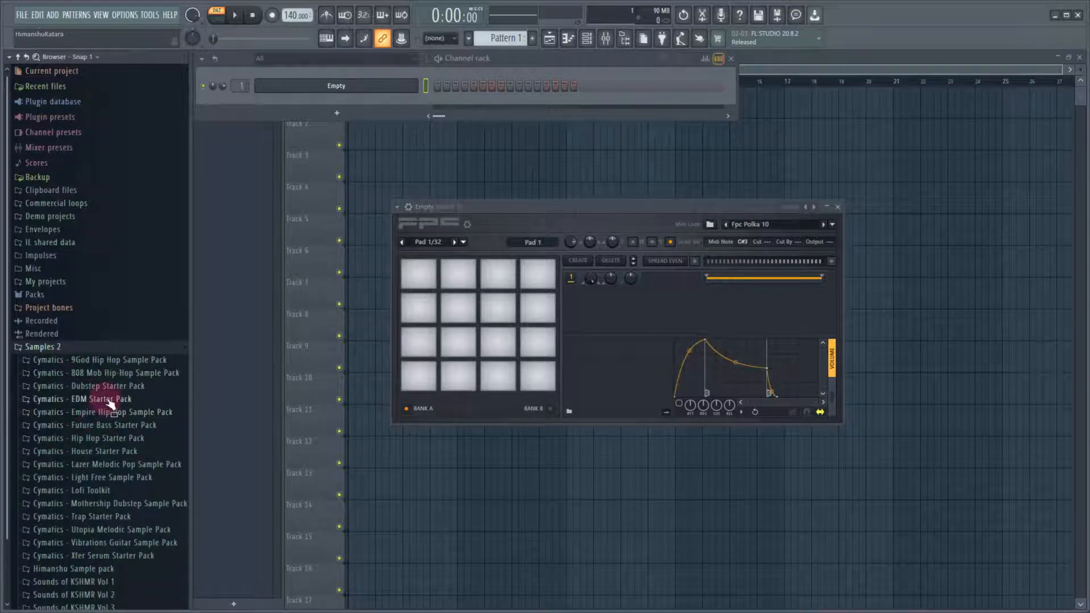
pyautogui.click(105, 399)
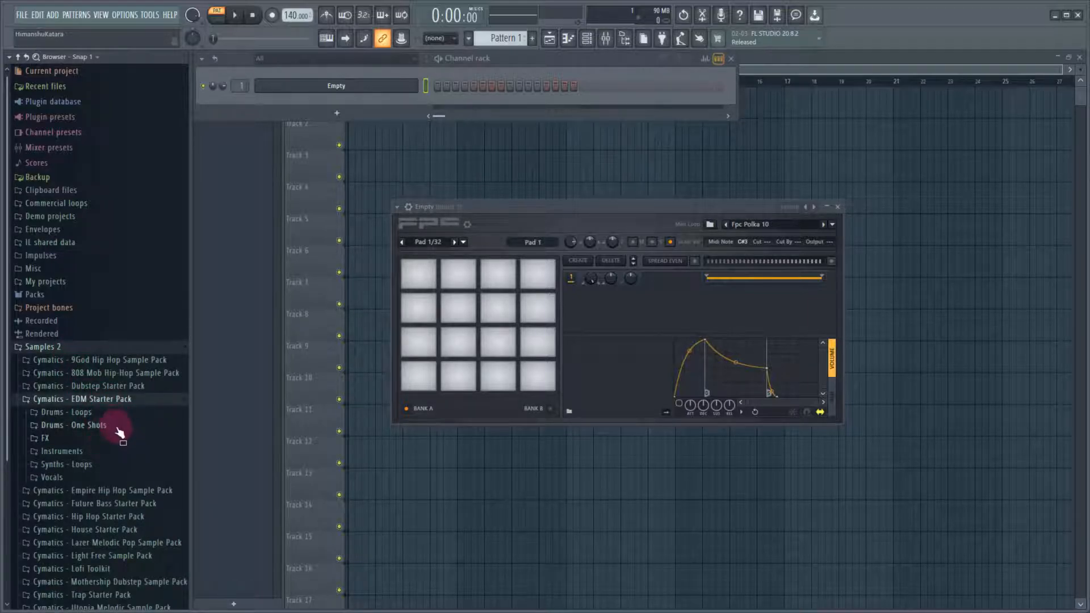
pyautogui.click(113, 425)
pyautogui.click(85, 465)
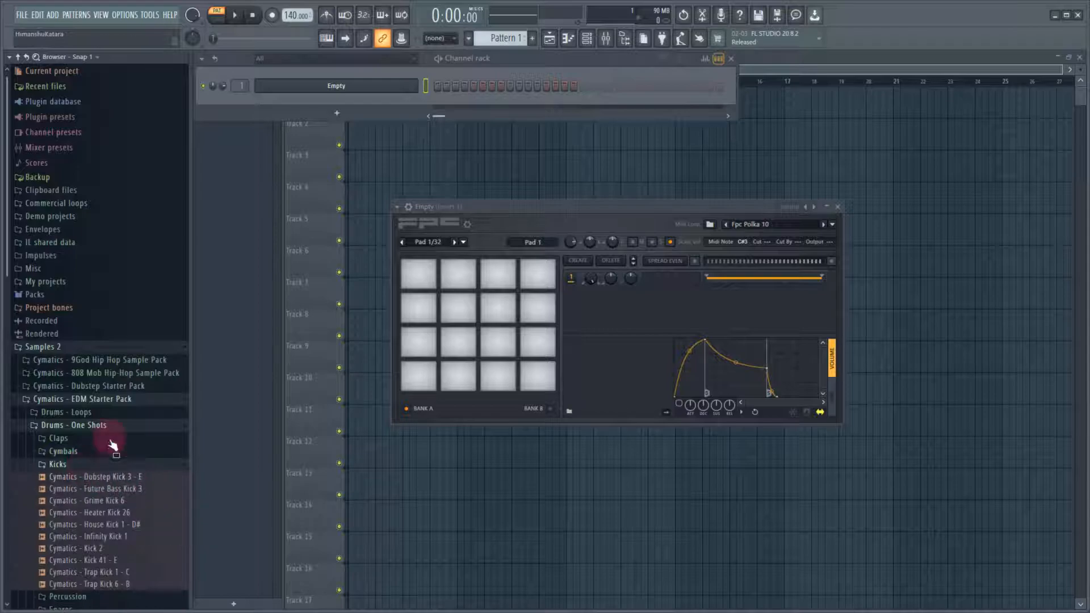
pyautogui.moveTo(94, 559); pyautogui.dragTo(421, 384)
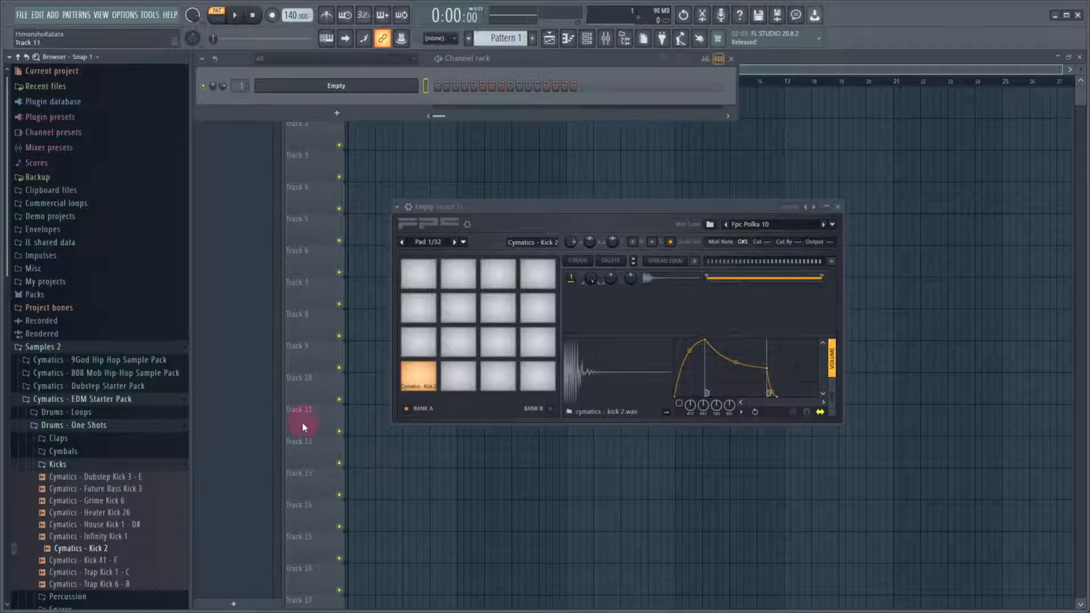
# Load Cymatics - Big Clap 2 from the Claps folder onto pad 2
pyautogui.click(98, 438)
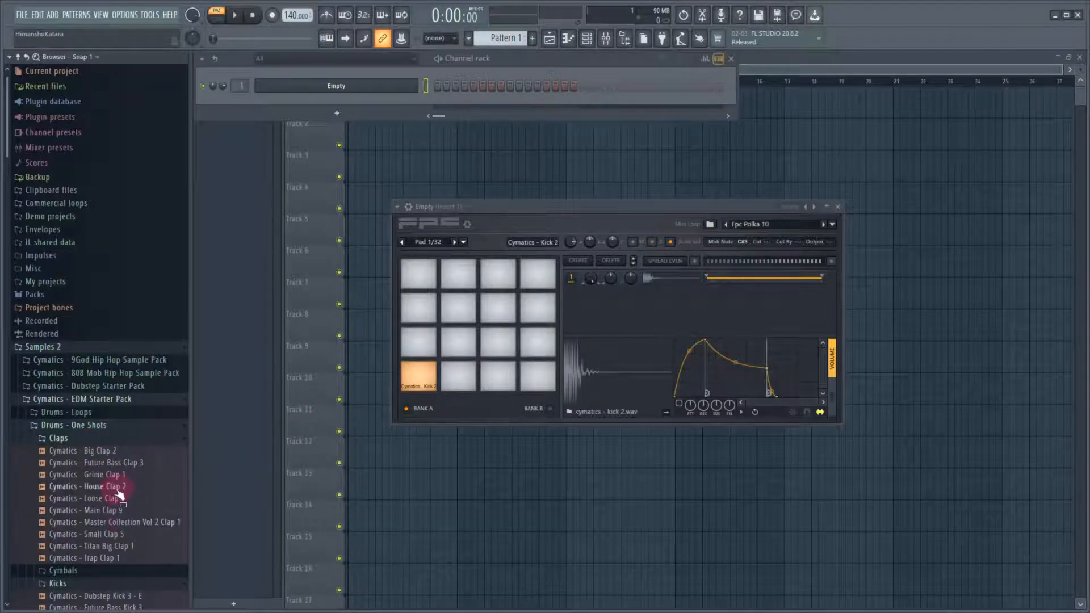
pyautogui.click(114, 452)
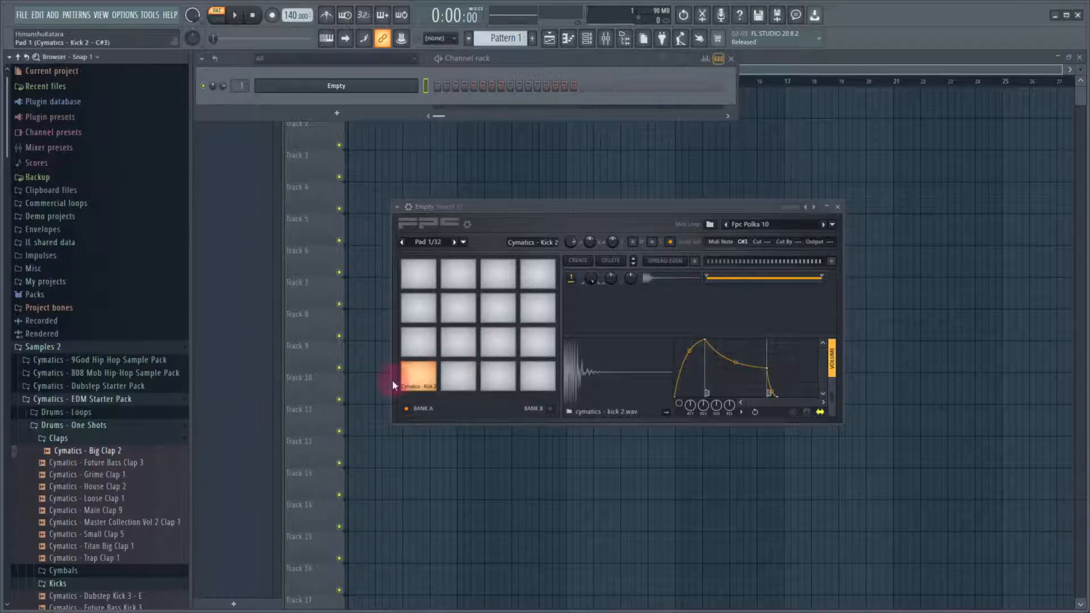
pyautogui.moveTo(116, 456); pyautogui.dragTo(461, 377)
# Load Cymatics - Closed Hihat 1 from the closed hi-hats under Cymbals onto pad 3, and audition the kick pad
pyautogui.click(63, 440)
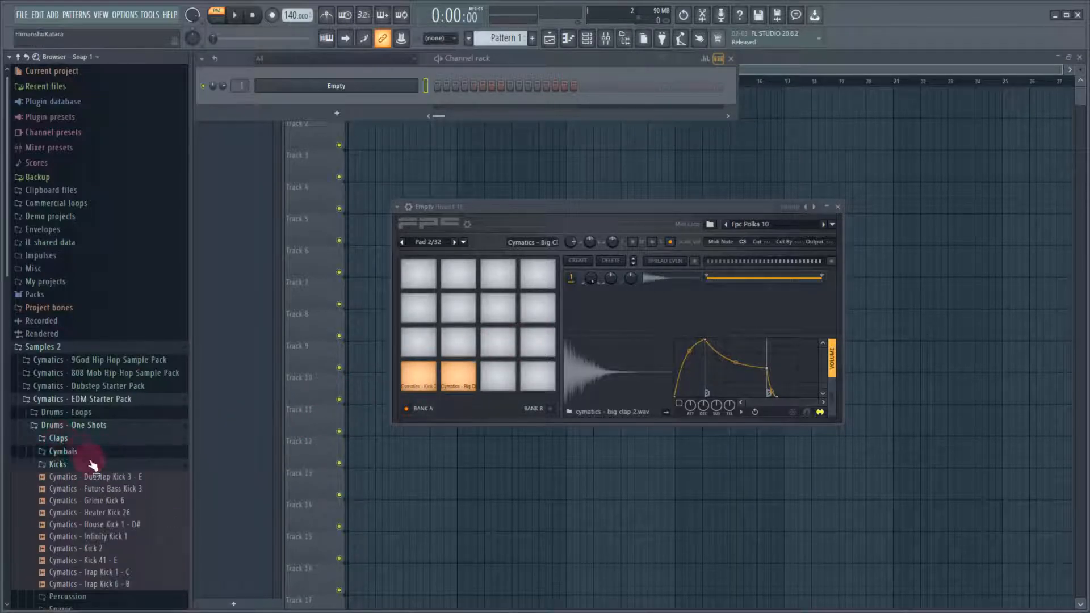
pyautogui.click(105, 452)
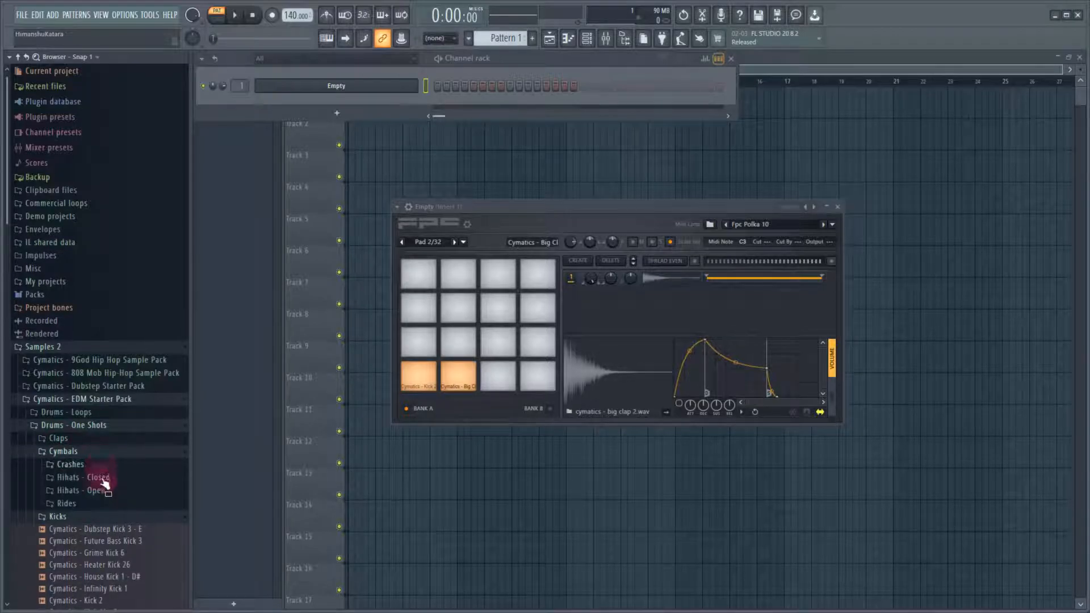
pyautogui.click(102, 478)
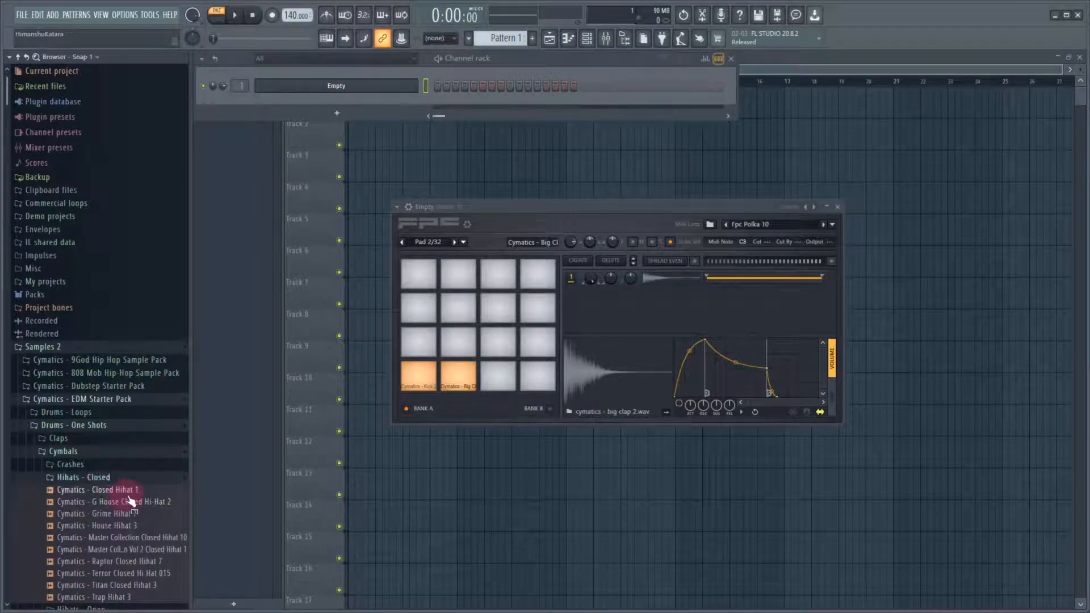
pyautogui.moveTo(123, 497); pyautogui.dragTo(503, 379)
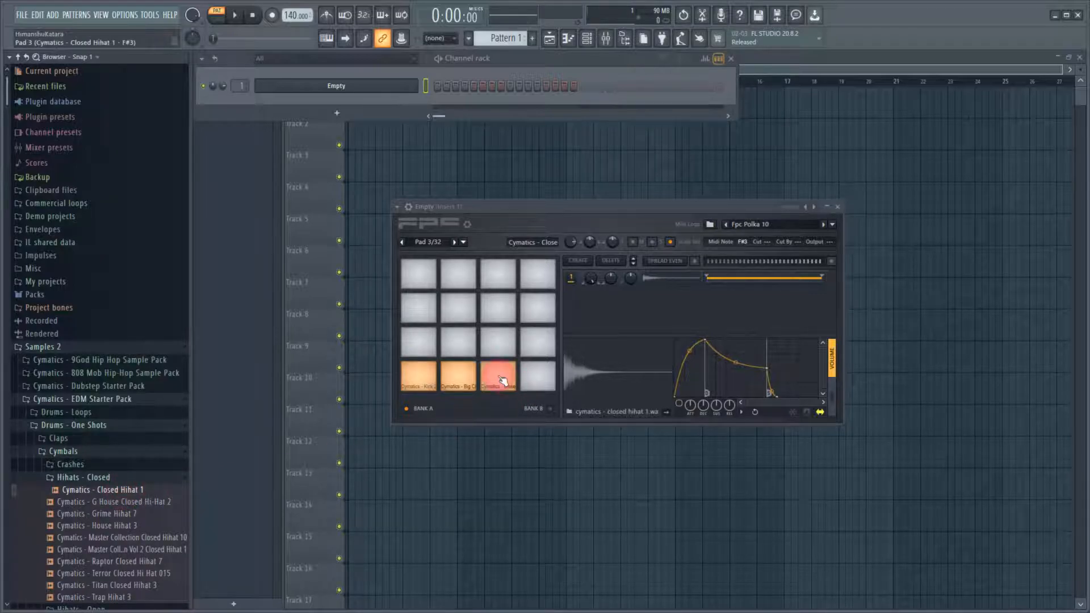
pyautogui.click(425, 375)
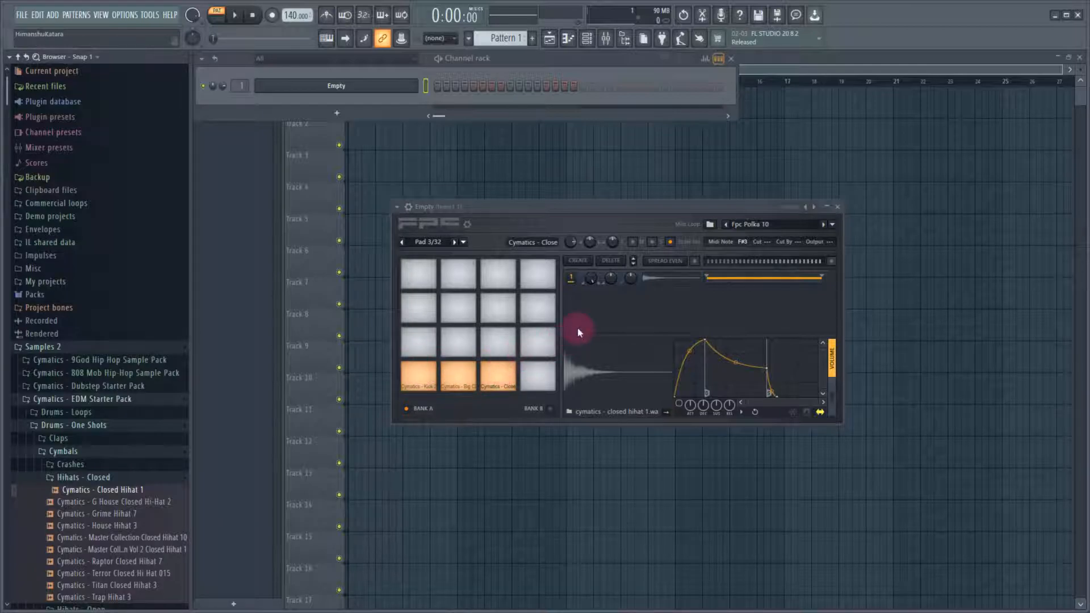
# Check in the FPC channel's piano roll which keys the clap and hi-hat samples sit on, then close it
pyautogui.rightClick(338, 85)
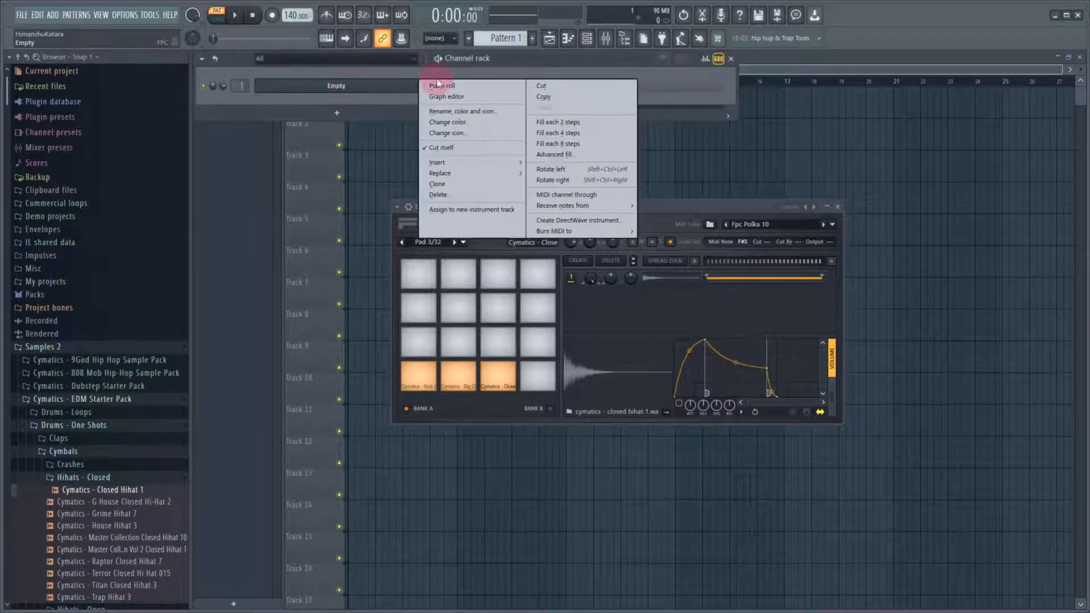
pyautogui.click(443, 88)
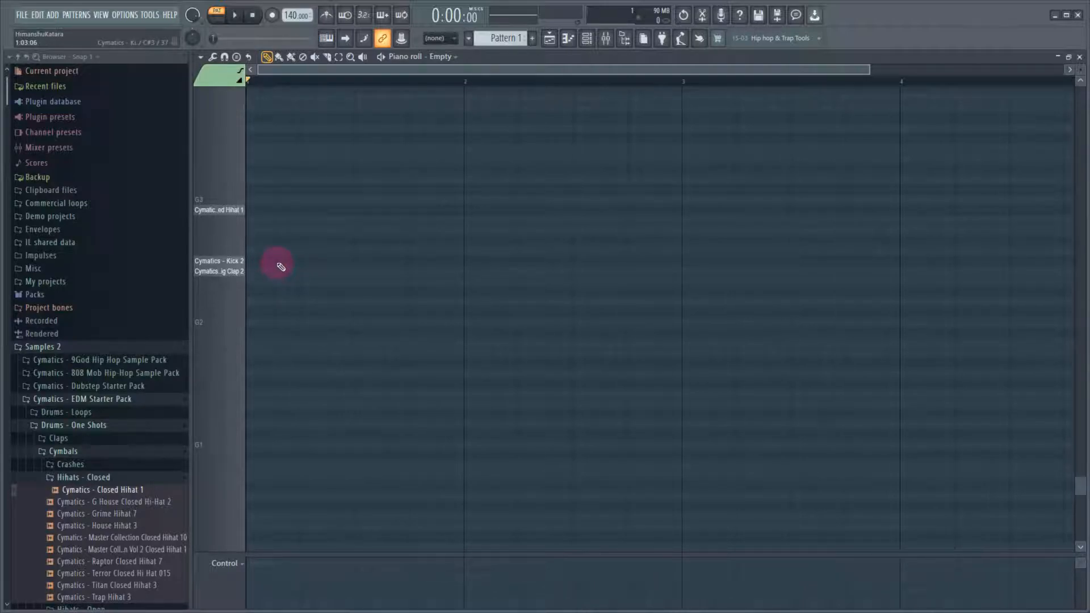
pyautogui.click(243, 273)
pyautogui.click(241, 219)
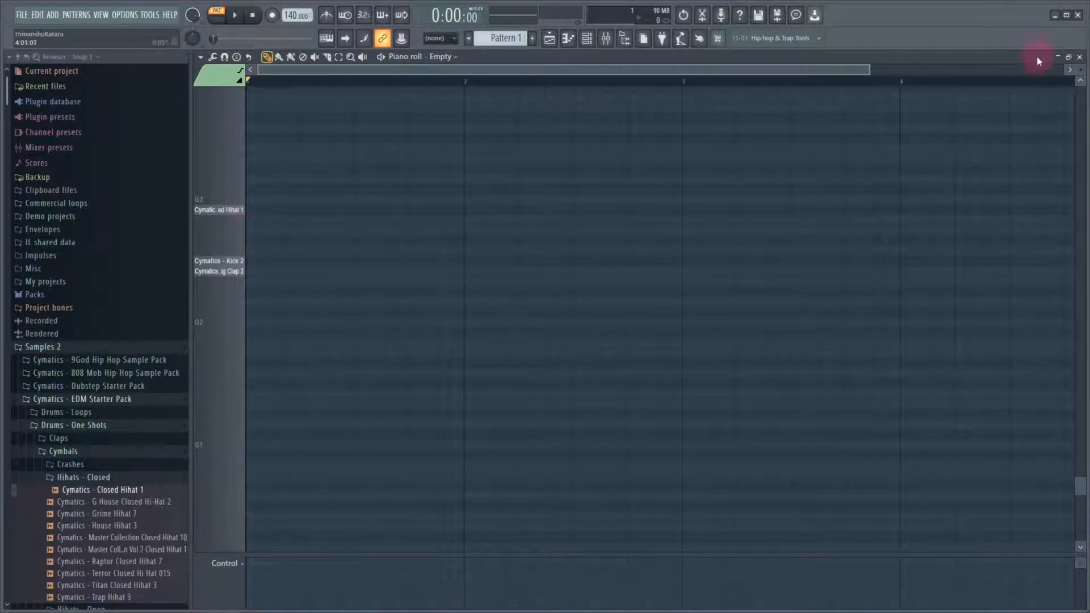
pyautogui.click(244, 216)
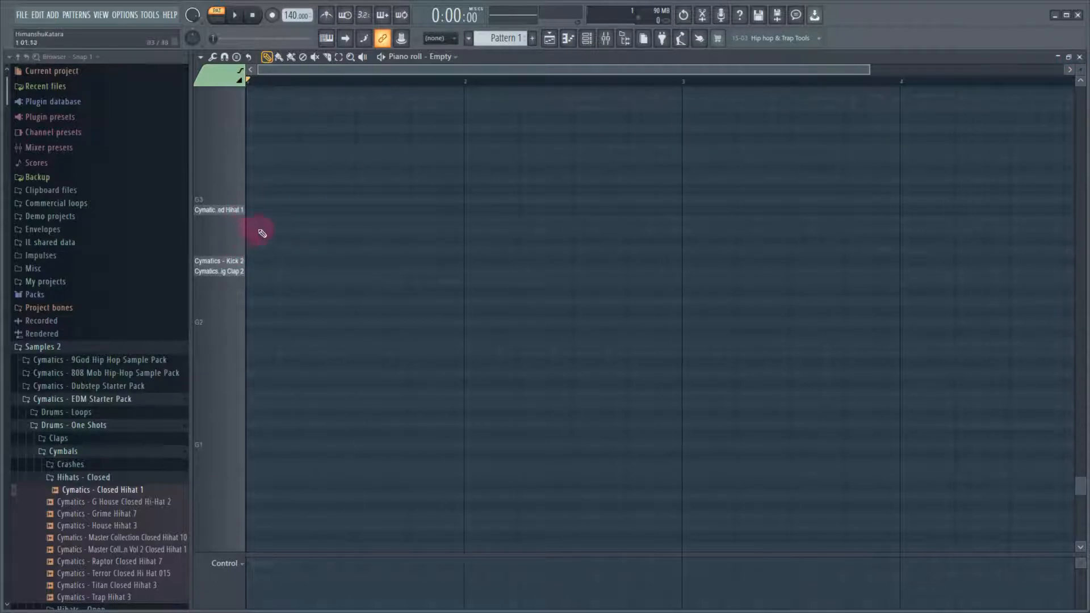
pyautogui.click(1080, 58)
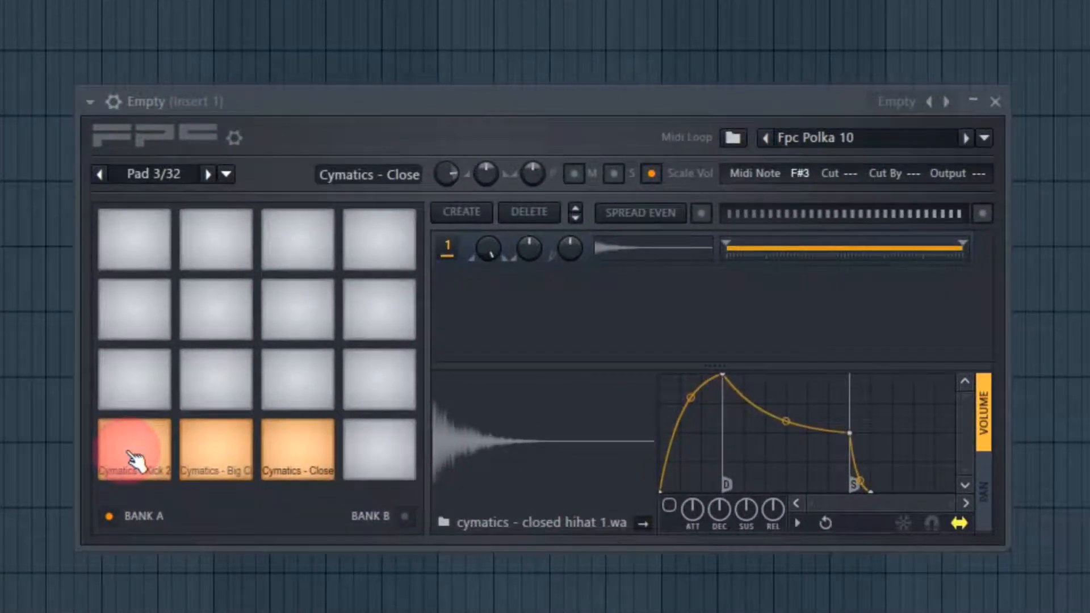
# Set the kick pad's MIDI note to C3 (Bass Drum 1)
pyautogui.click(131, 458)
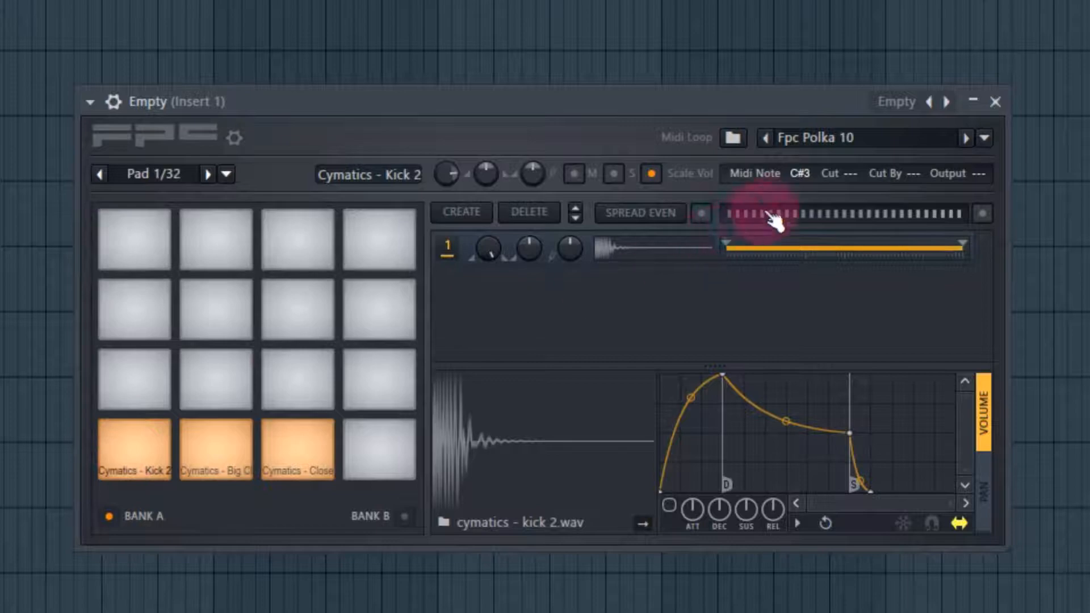
pyautogui.click(809, 173)
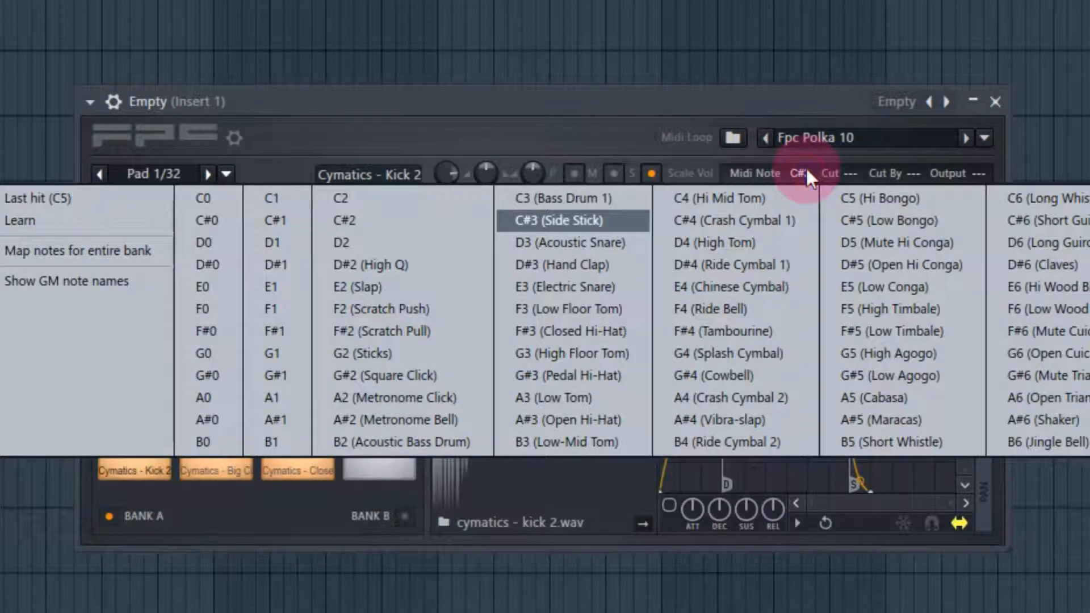
pyautogui.click(541, 199)
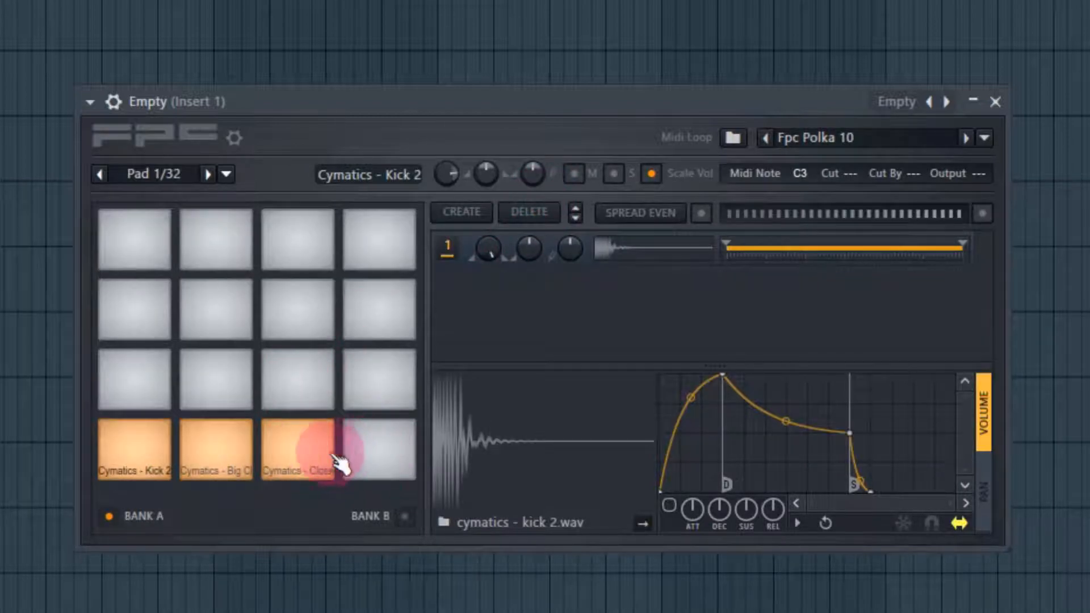
# Set the Big Clap 2 pad's MIDI note to C#3 (Side Stick)
pyautogui.click(314, 452)
pyautogui.click(253, 465)
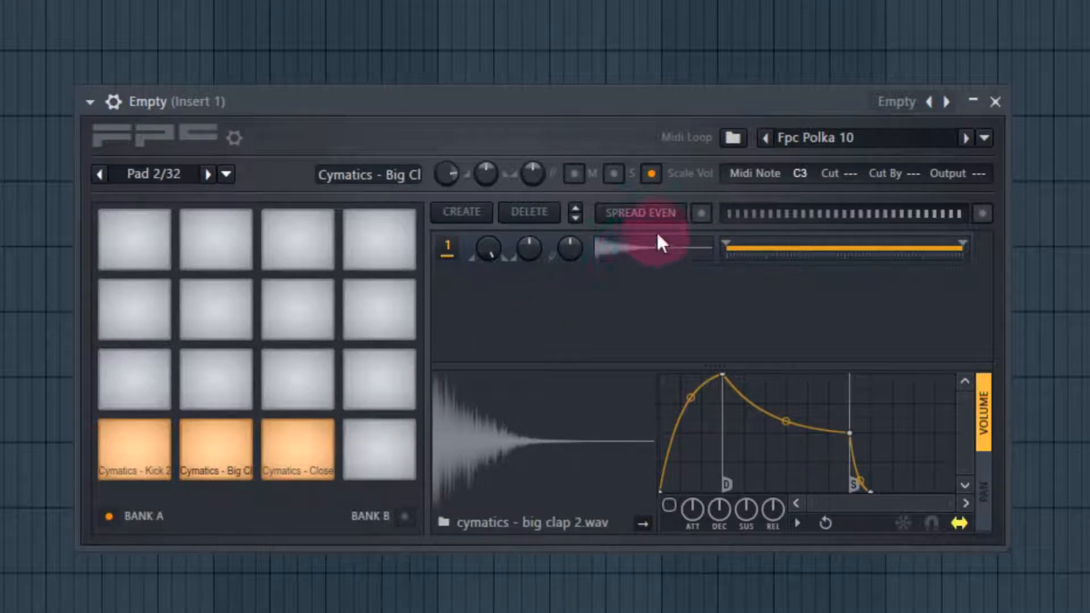
pyautogui.click(799, 174)
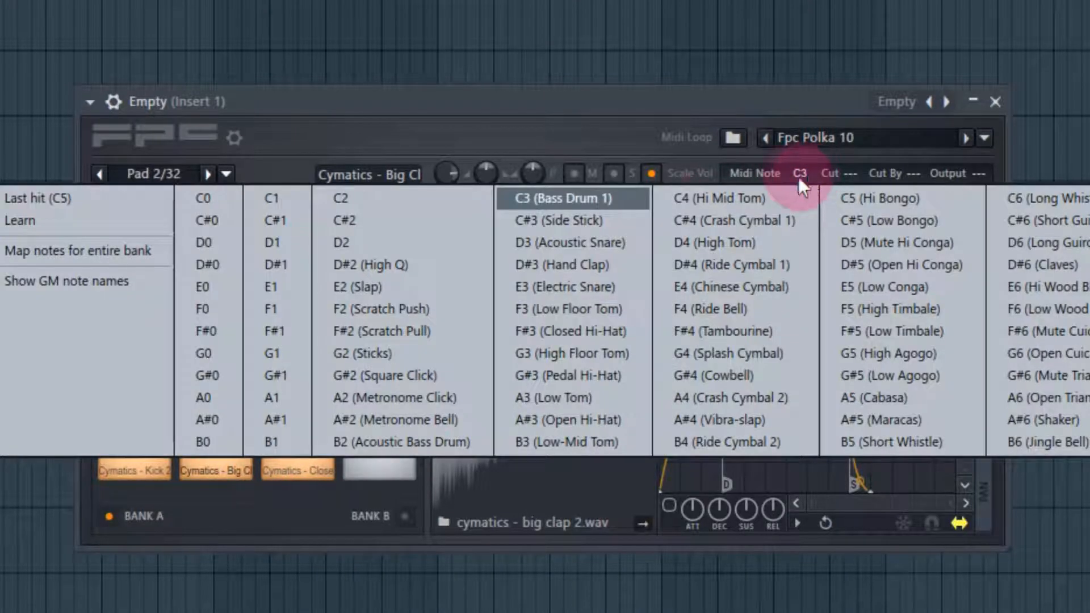
pyautogui.click(618, 219)
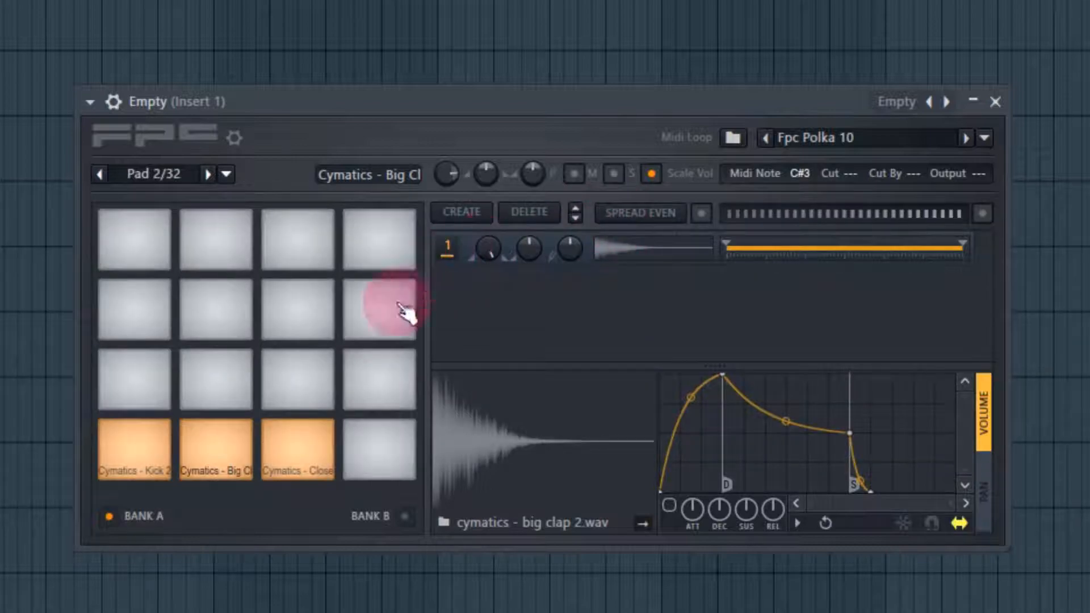
# Set the closed hi-hat pad's MIDI note to D3 (Acoustic Snare) and open the FPC channel's piano roll
pyautogui.click(323, 451)
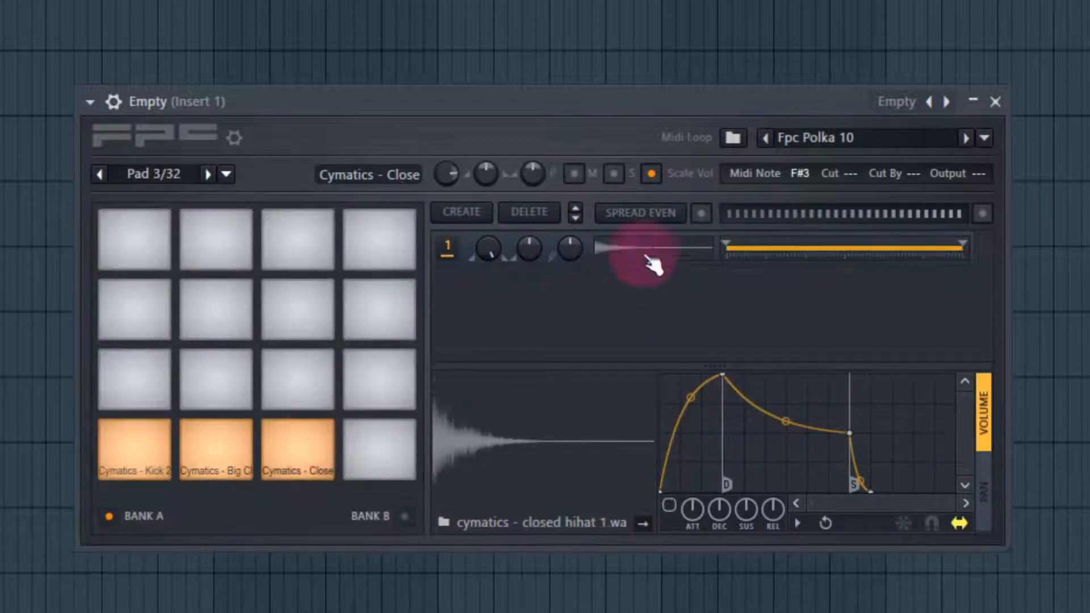
pyautogui.click(800, 172)
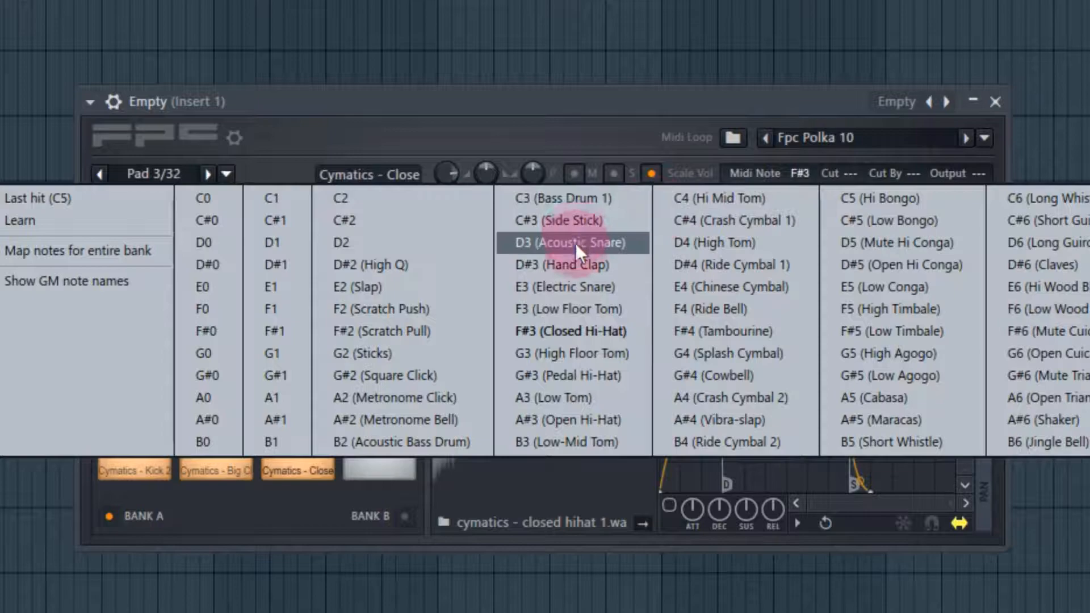
pyautogui.click(576, 243)
pyautogui.rightClick(434, 84)
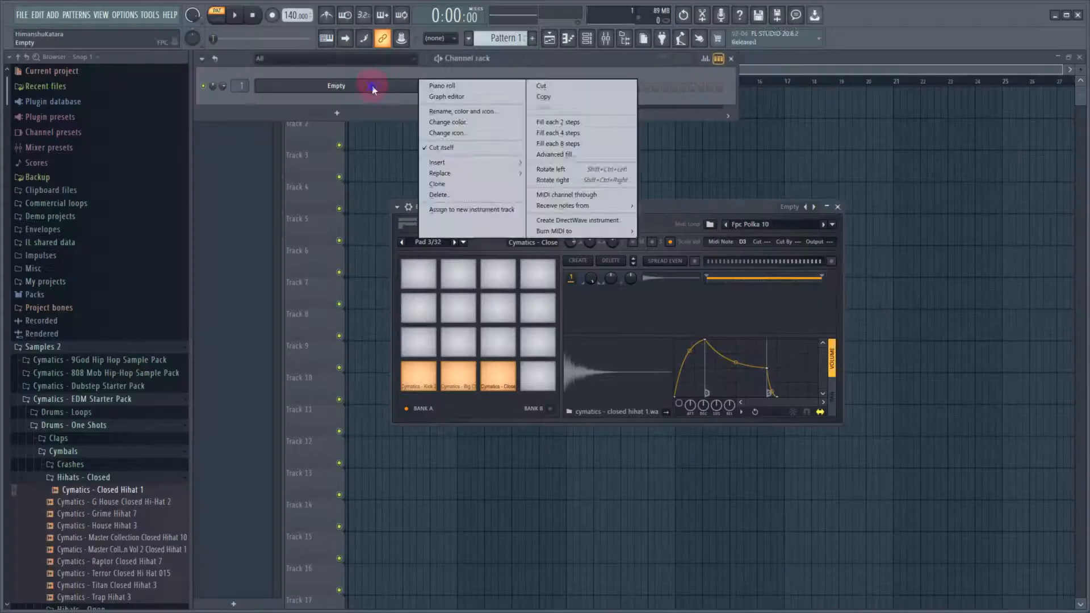
pyautogui.click(442, 85)
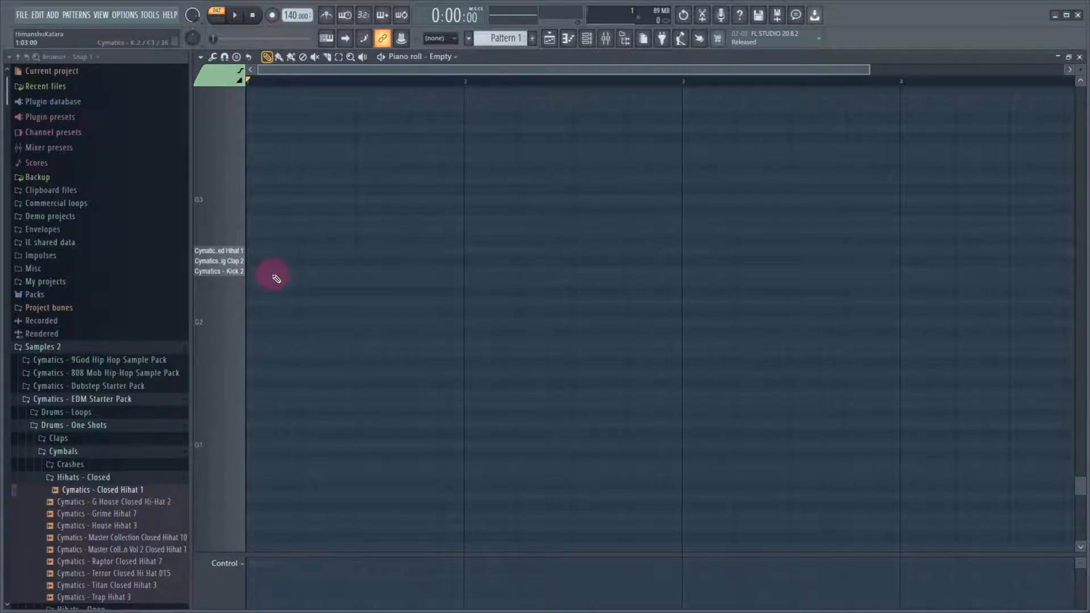
# Draw kick and hi-hat notes on all four beats of bar 1 with claps on beats 2 and 4, and play the pattern
pyautogui.click(258, 271)
pyautogui.click(311, 271)
pyautogui.click(366, 271)
pyautogui.click(419, 271)
pyautogui.click(311, 262)
pyautogui.click(420, 261)
pyautogui.click(258, 251)
pyautogui.click(311, 251)
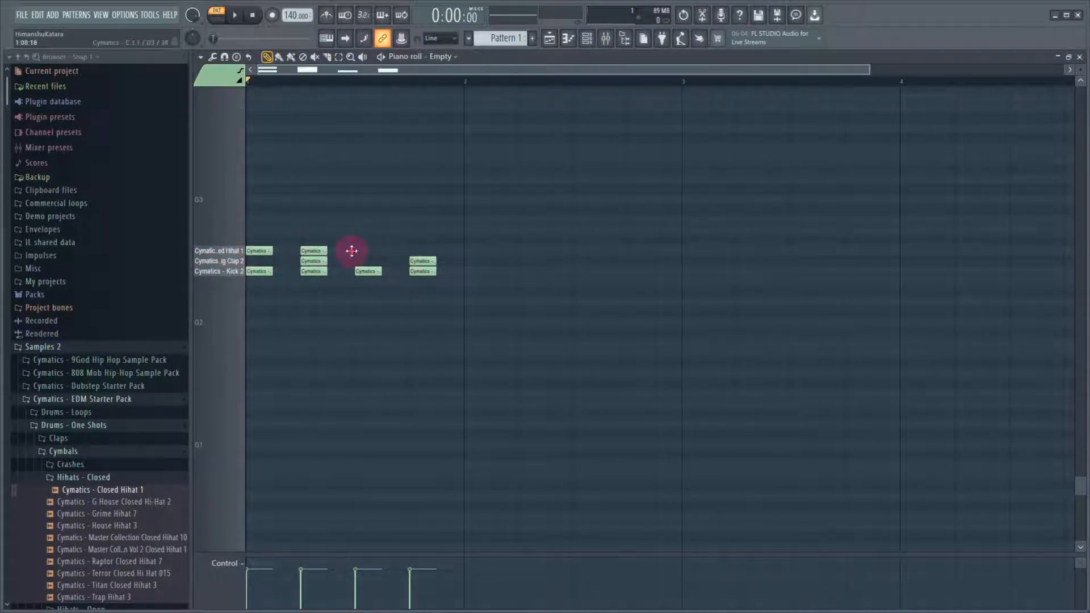
pyautogui.click(365, 251)
pyautogui.click(420, 250)
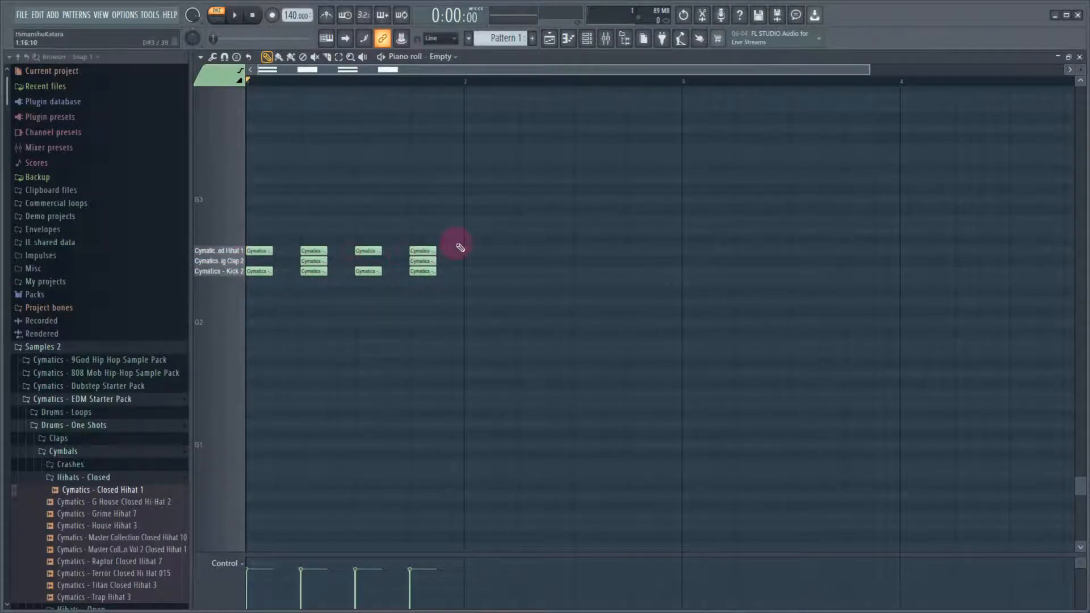
pyautogui.click(244, 18)
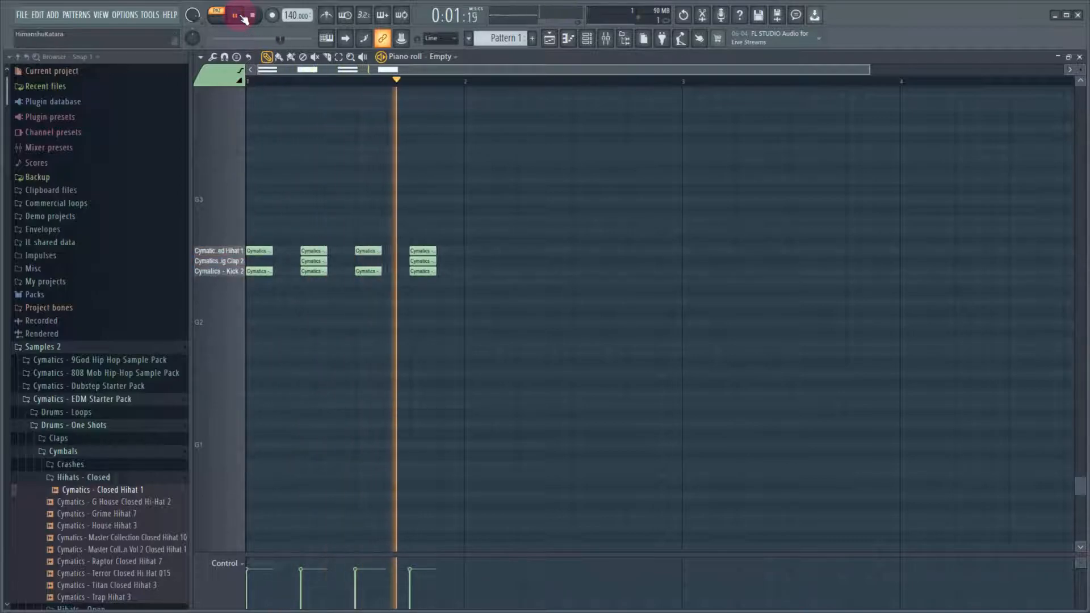
pyautogui.click(244, 19)
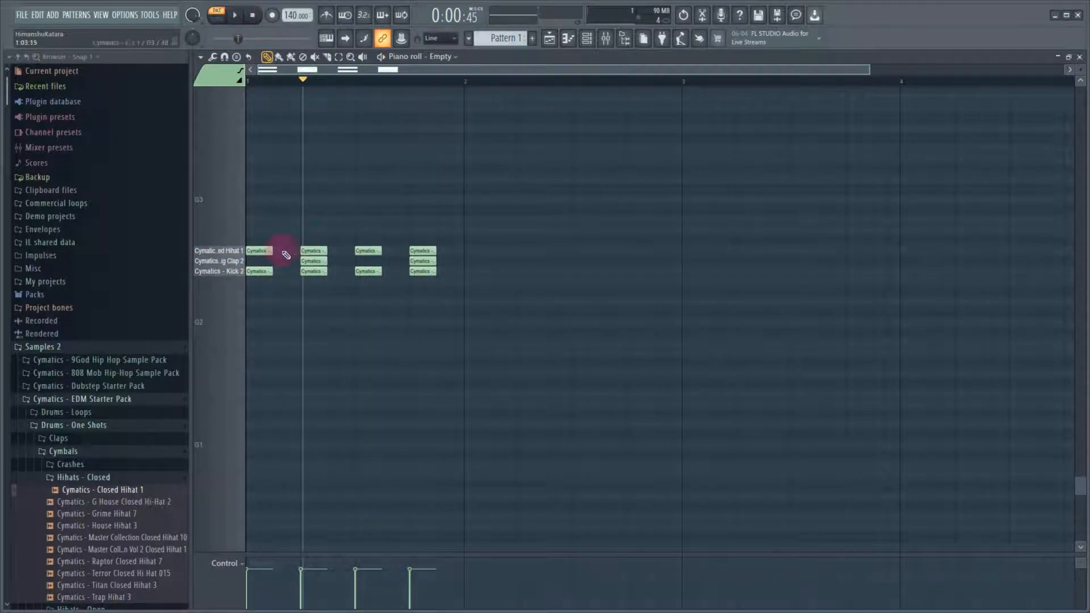
# Check FPC's target mixer track in its channel settings and play the pattern with the mixer open to see where the drums are routed
pyautogui.click(567, 38)
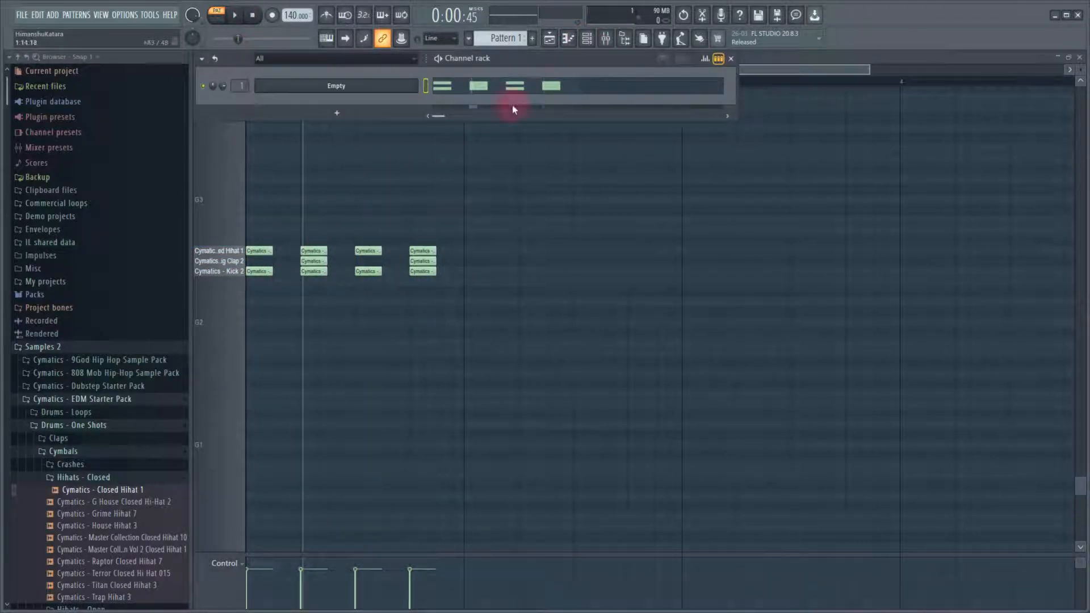
pyautogui.click(406, 86)
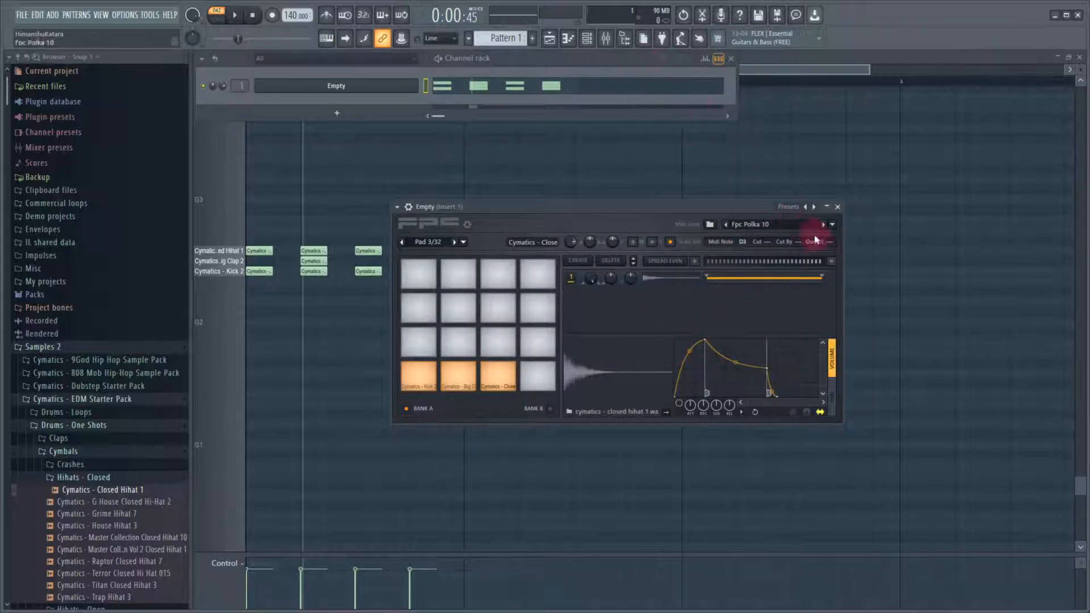
pyautogui.click(409, 206)
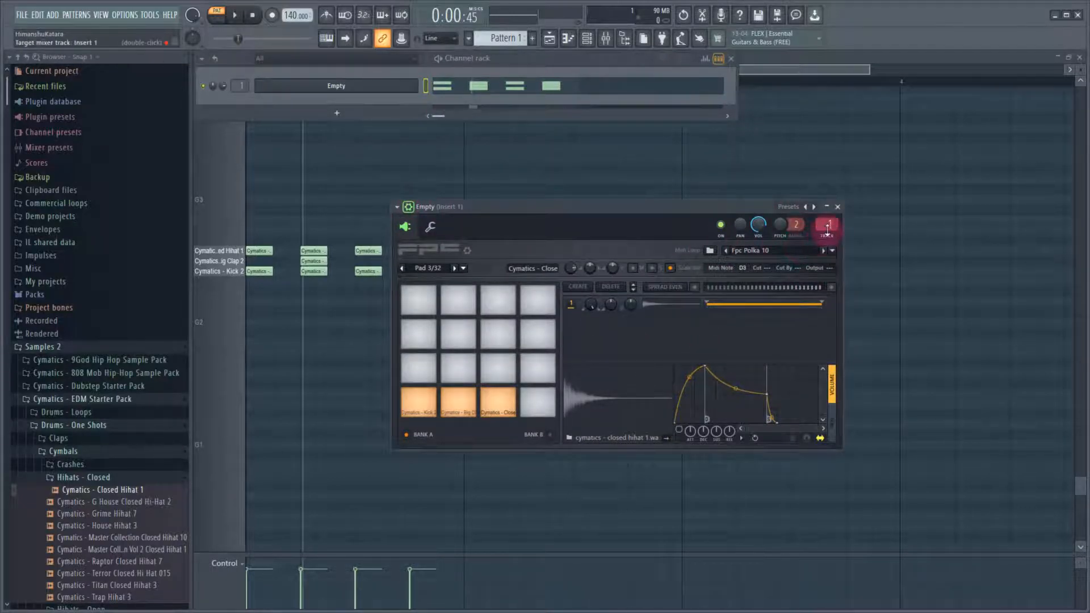
pyautogui.click(606, 38)
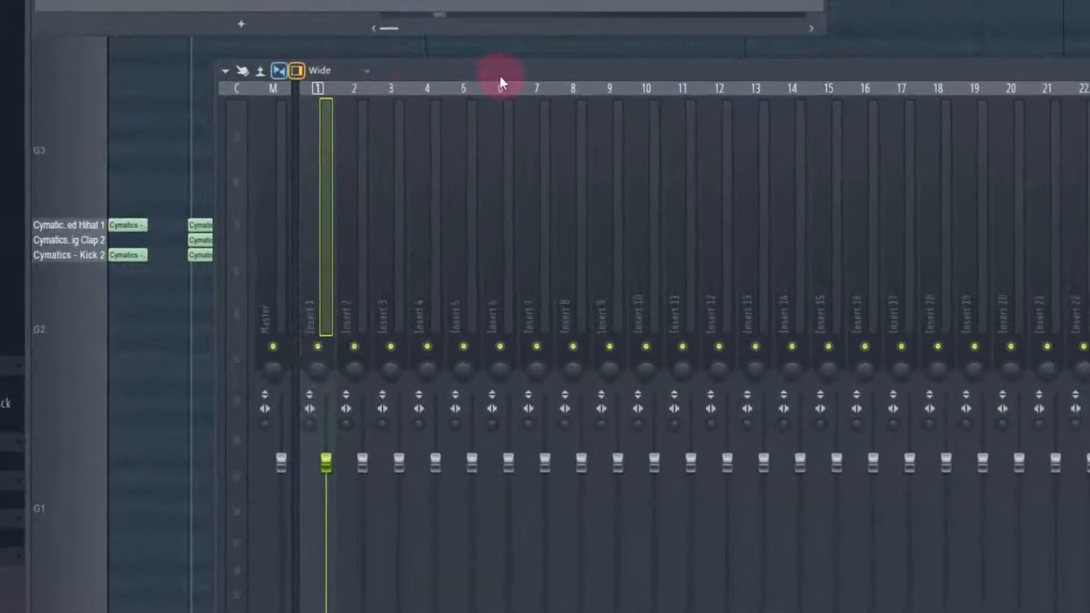
pyautogui.press('space')
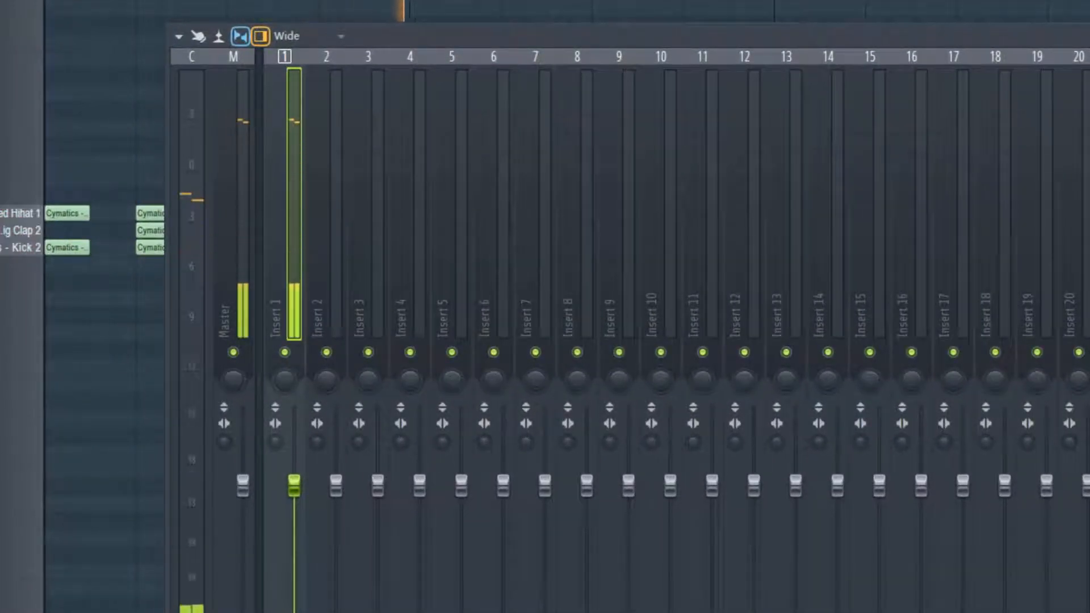
pyautogui.press('space')
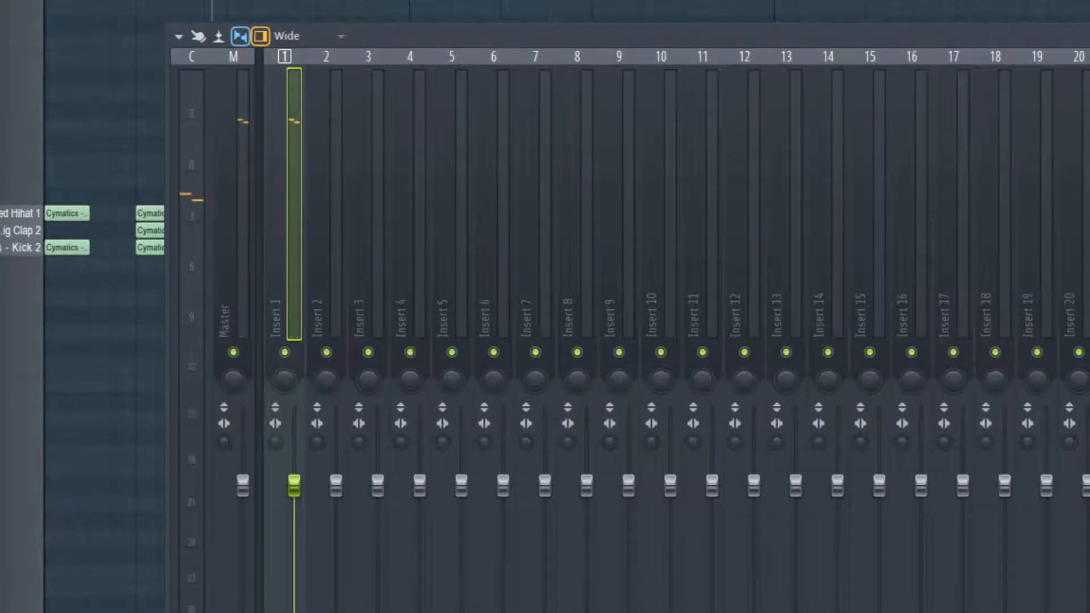
# Bring the FPC window in front of the mixer and select the kick pad to check its output setting
pyautogui.press('F6')
pyautogui.click(262, 2)
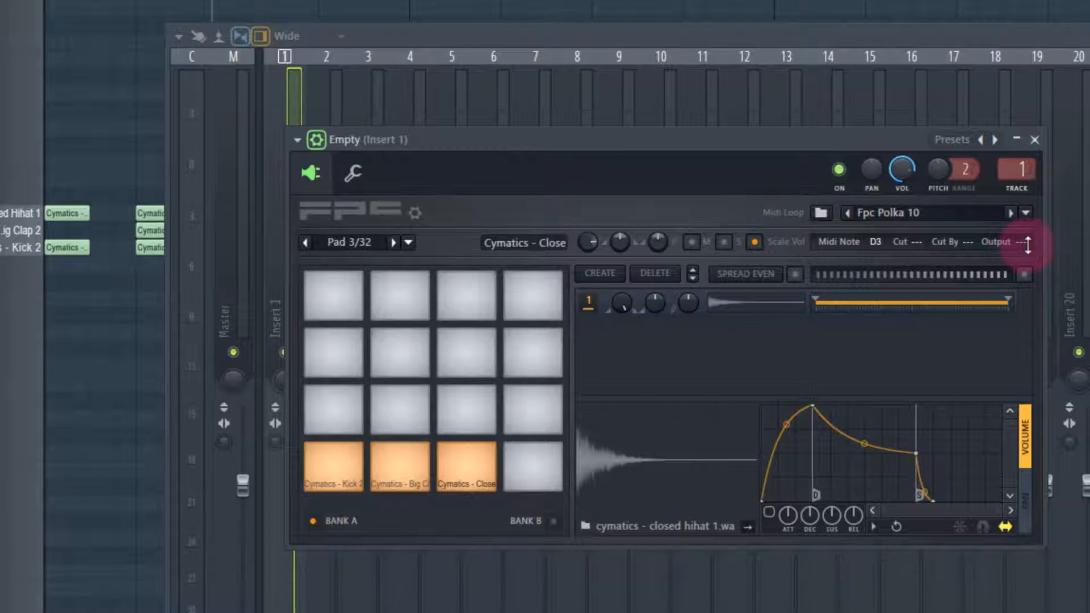
pyautogui.click(854, 165)
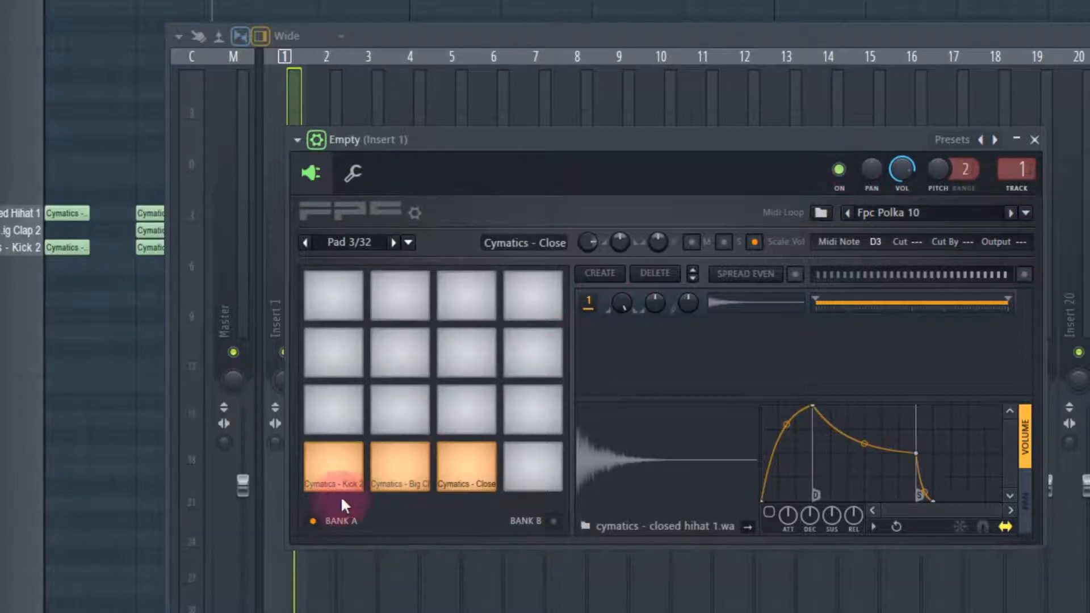
pyautogui.click(345, 469)
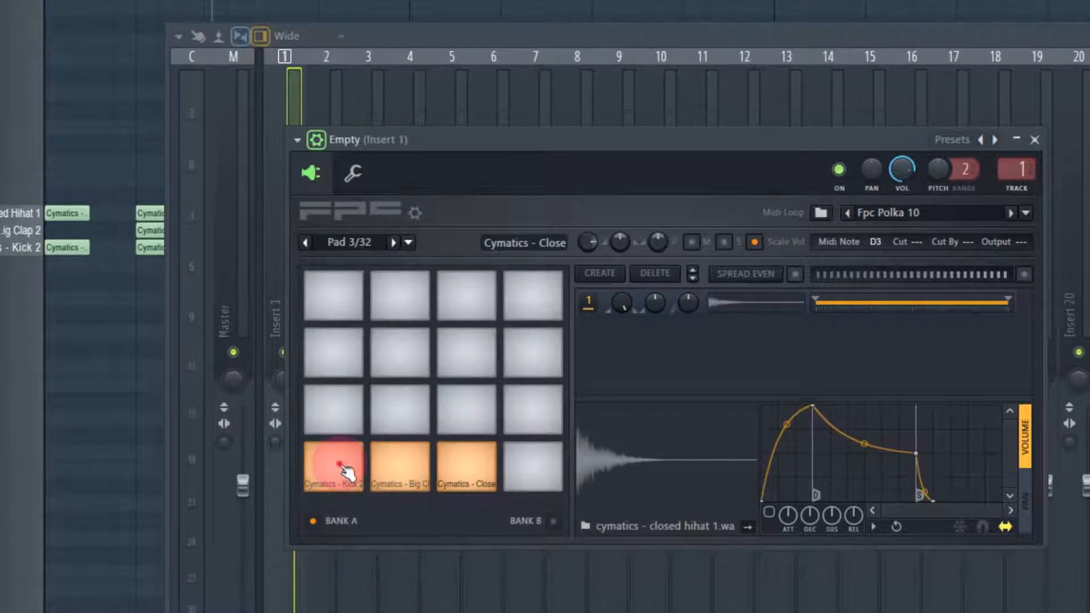
pyautogui.click(345, 469)
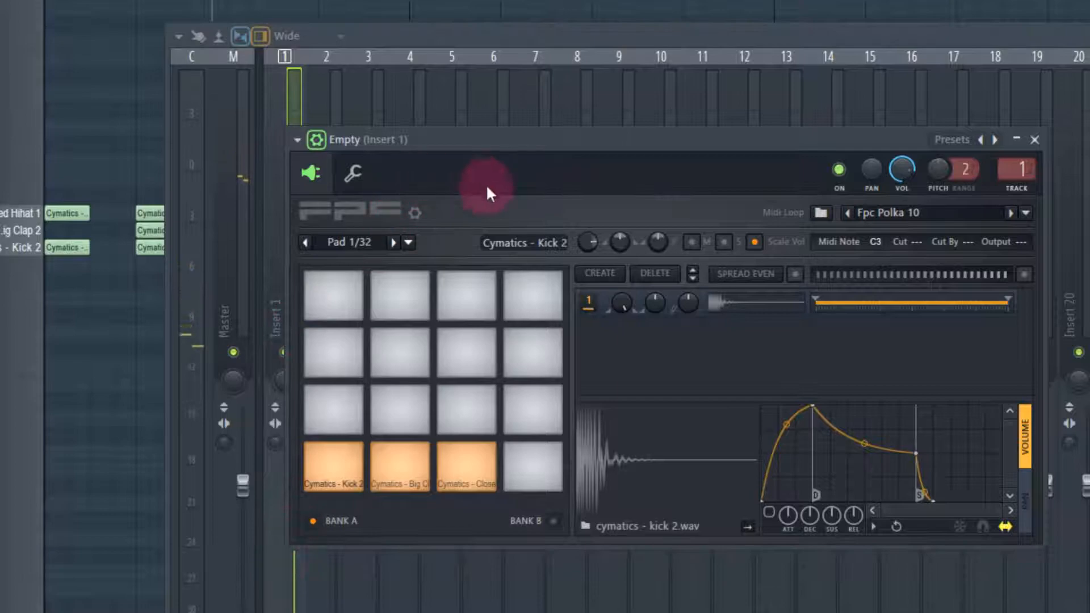
# Set the Big Clap 2 pad's output to 1, keeping the first mixer inserts in view beside FPC
pyautogui.click(408, 470)
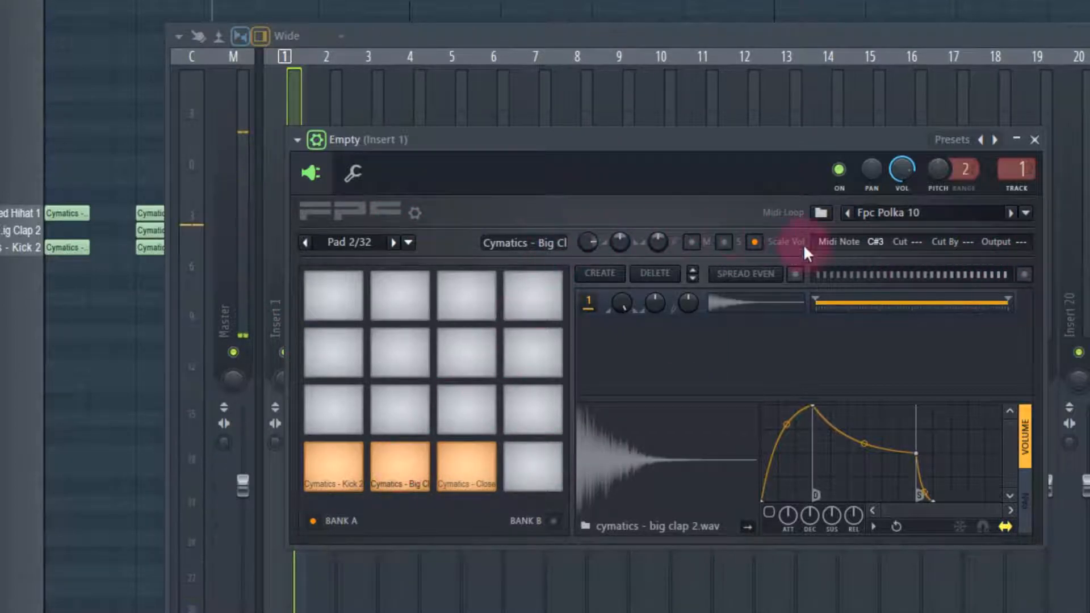
pyautogui.moveTo(414, 140); pyautogui.dragTo(457, 137)
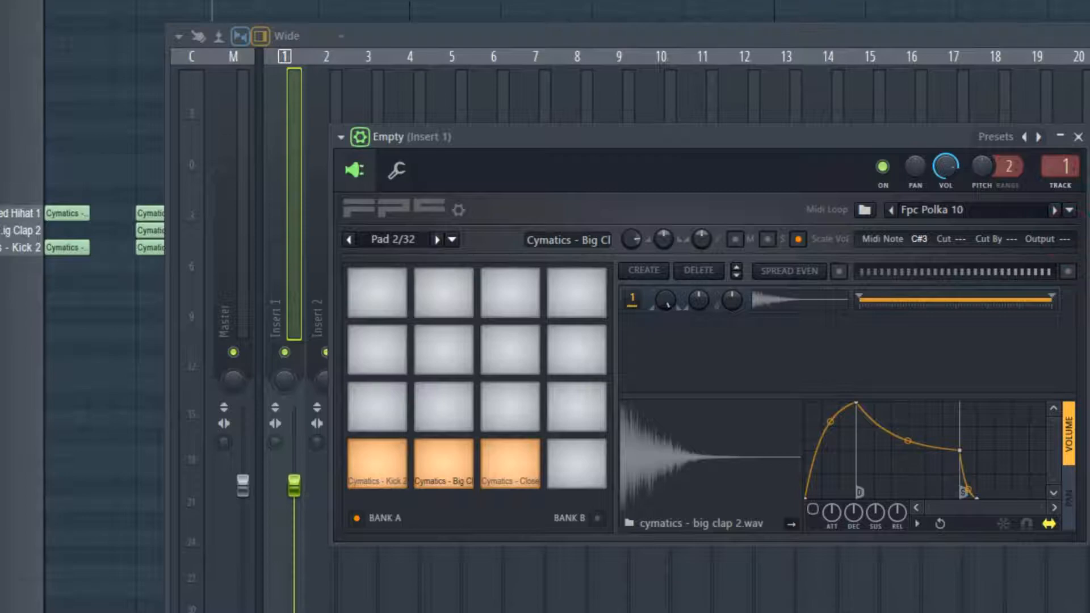
pyautogui.click(278, 314)
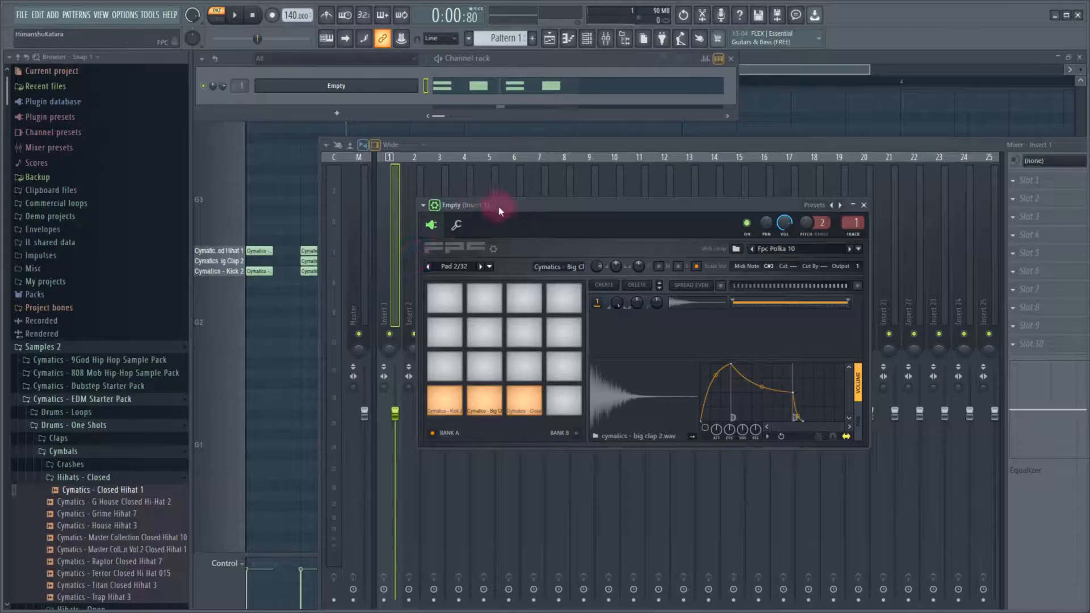
pyautogui.moveTo(466, 139); pyautogui.dragTo(609, 140)
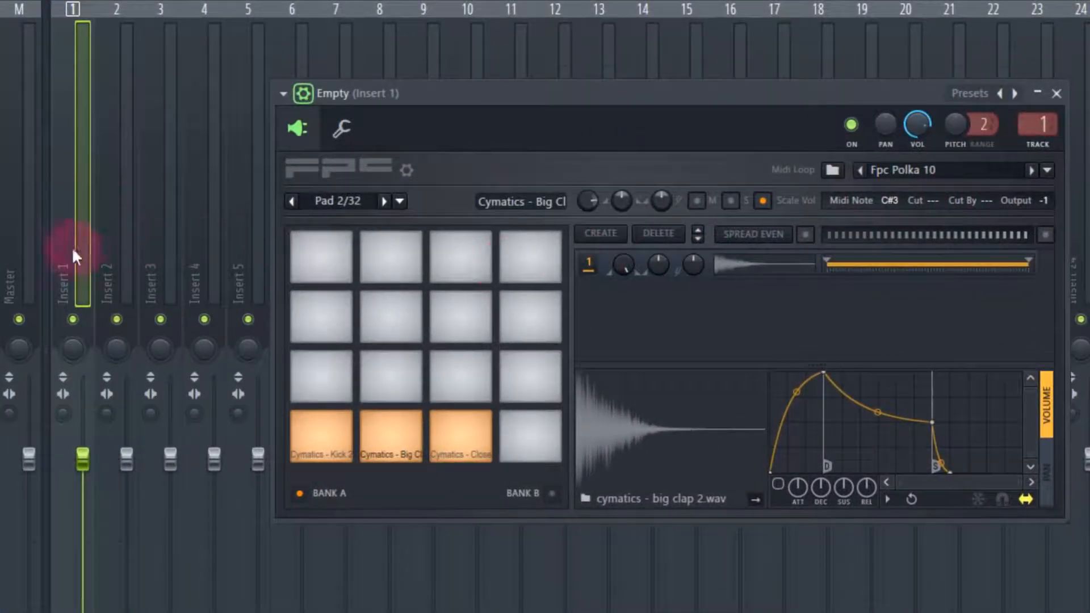
pyautogui.moveTo(1047, 201); pyautogui.dragTo(1047, 199)
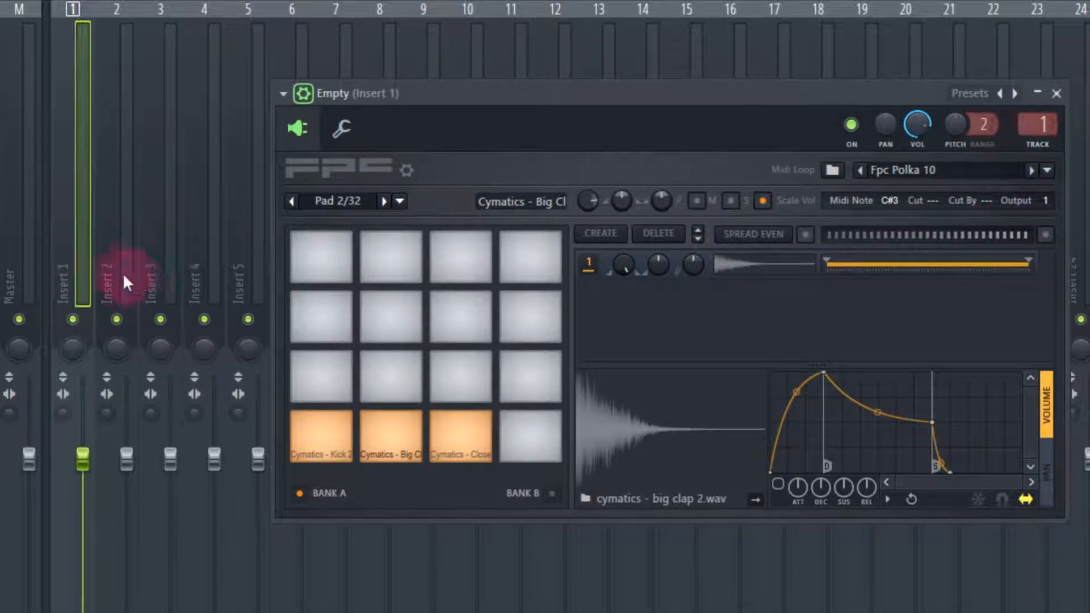
# Set the closed hi-hat pad's output to 2 and play the pattern to check the separate mixer levels
pyautogui.click(462, 441)
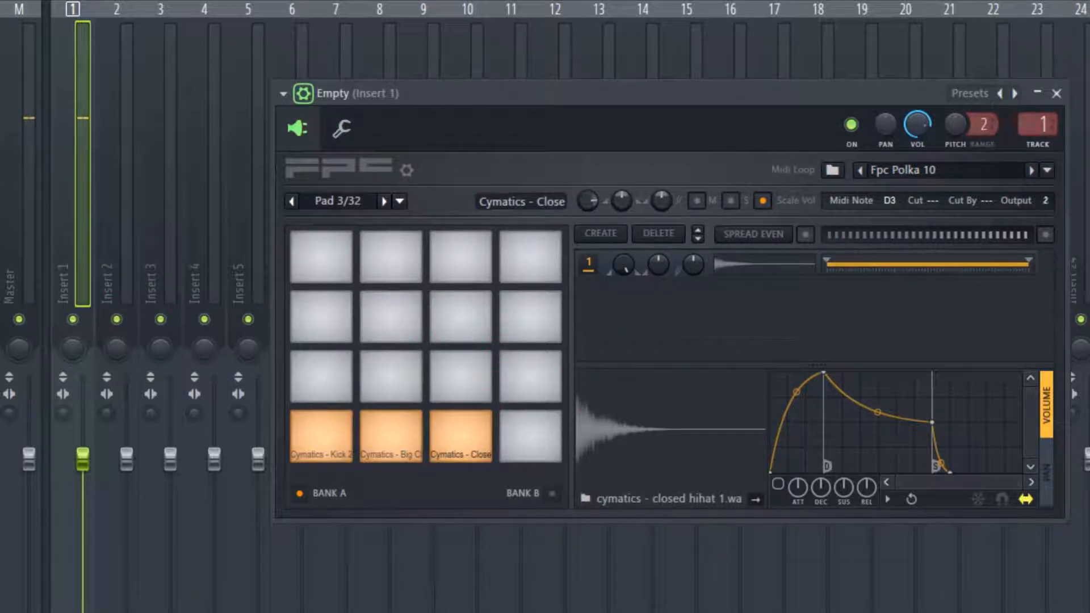
pyautogui.moveTo(783, 99); pyautogui.dragTo(634, 205)
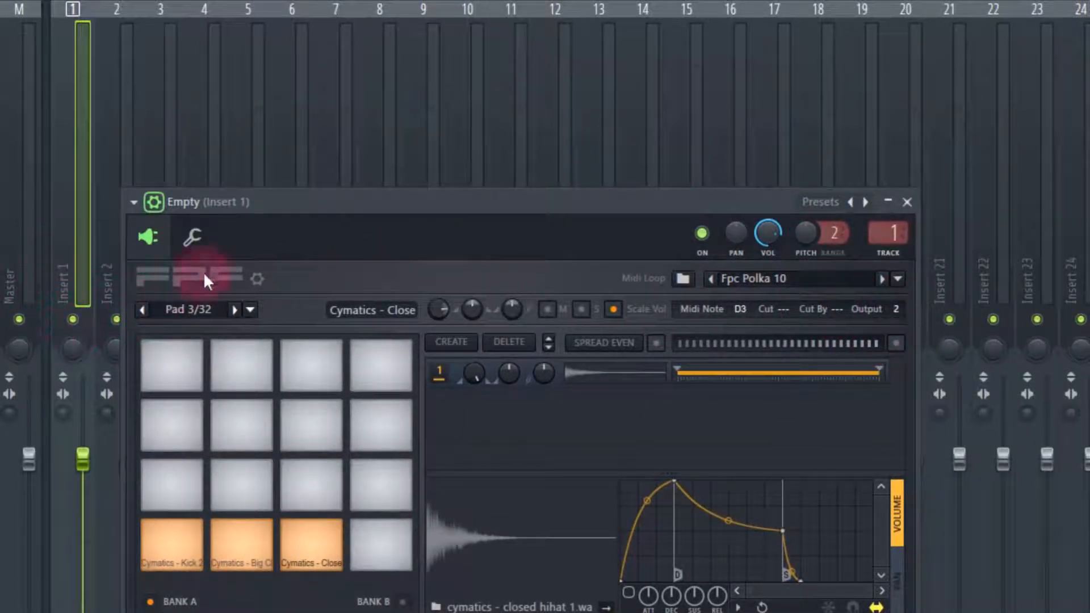
pyautogui.moveTo(290, 207); pyautogui.dragTo(384, 126)
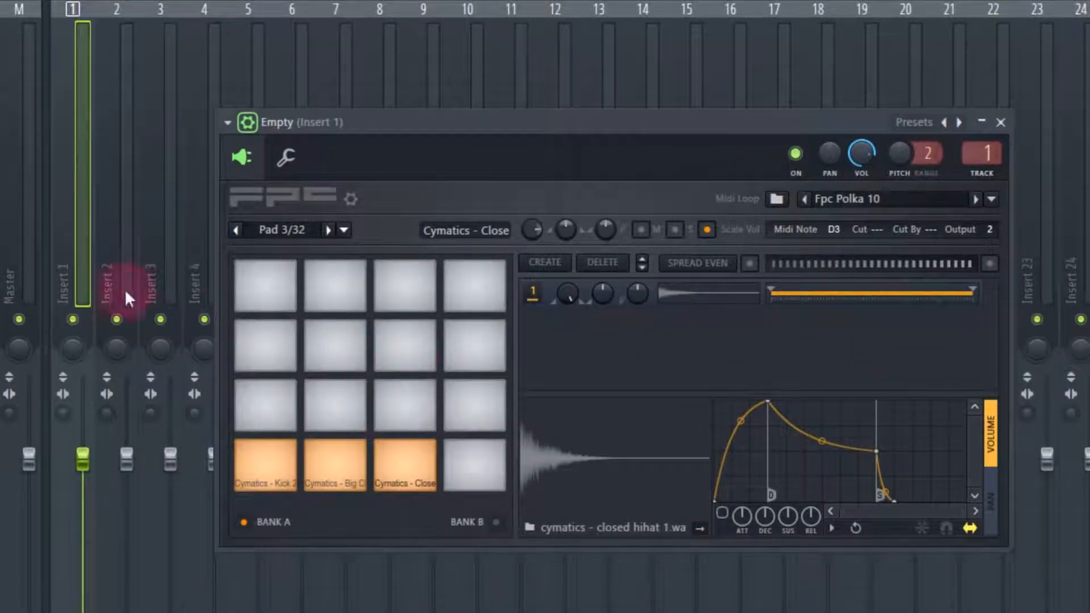
pyautogui.press('space')
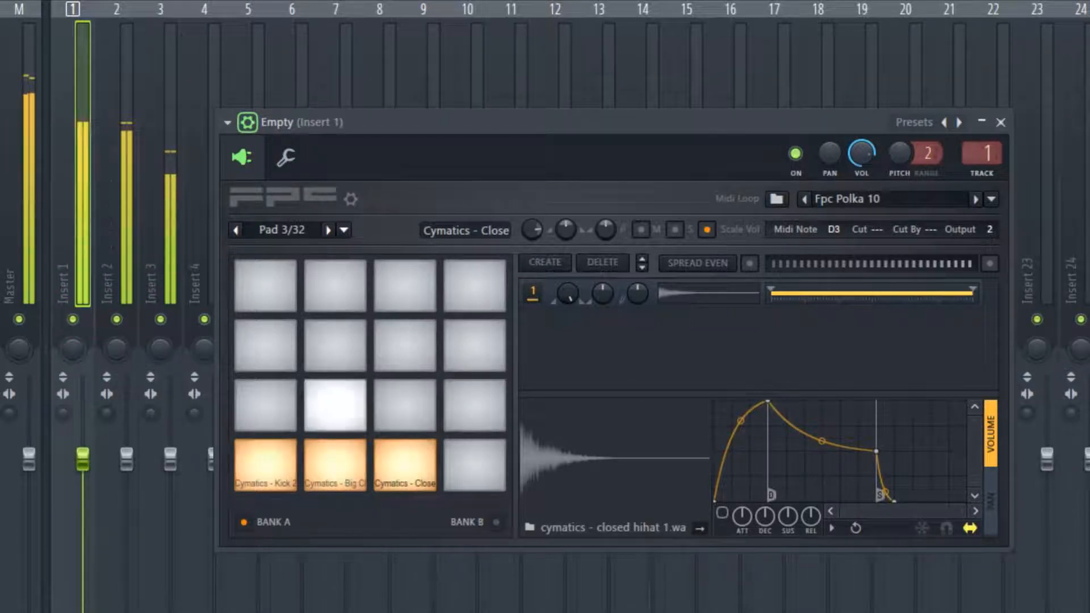
pyautogui.press('space')
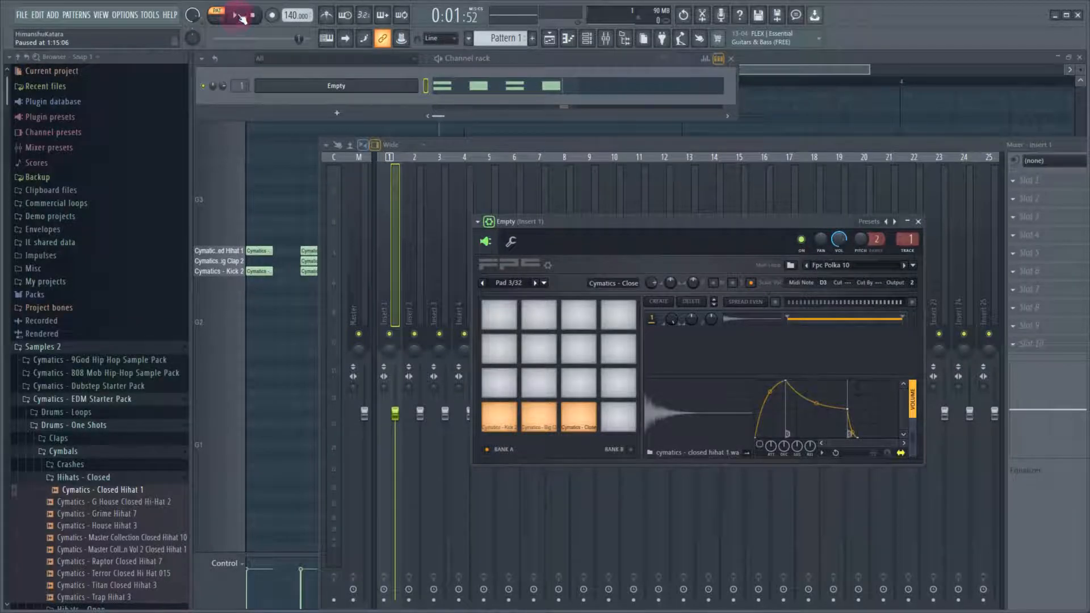
# Audition samples in the Claps folder and add Cymatics - Trap Clap 1 as a second layer on the Big Clap 2 pad
pyautogui.moveTo(563, 219); pyautogui.dragTo(501, 201)
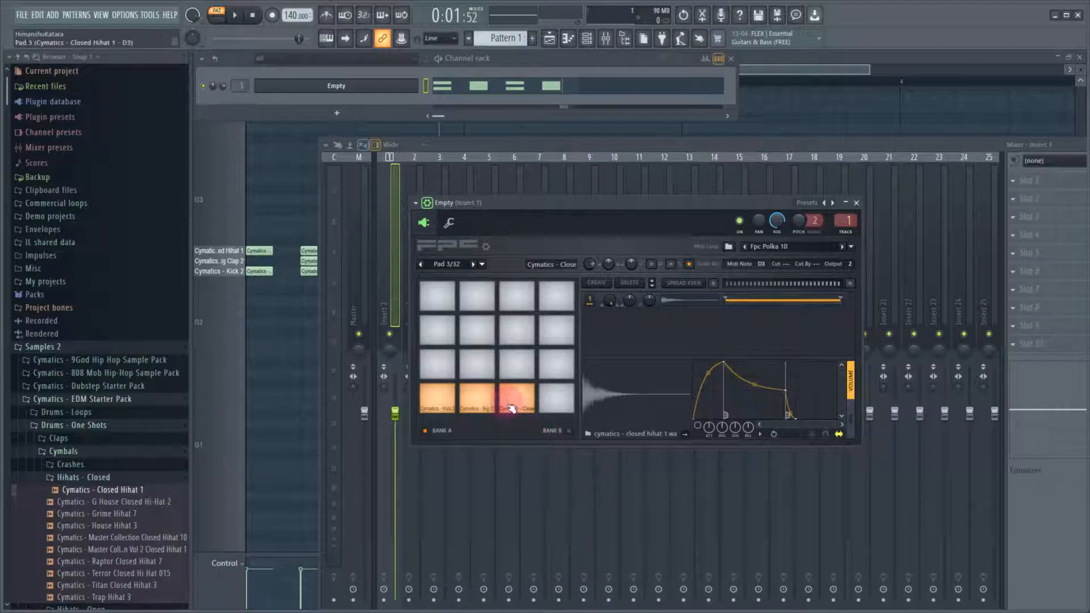
pyautogui.click(477, 400)
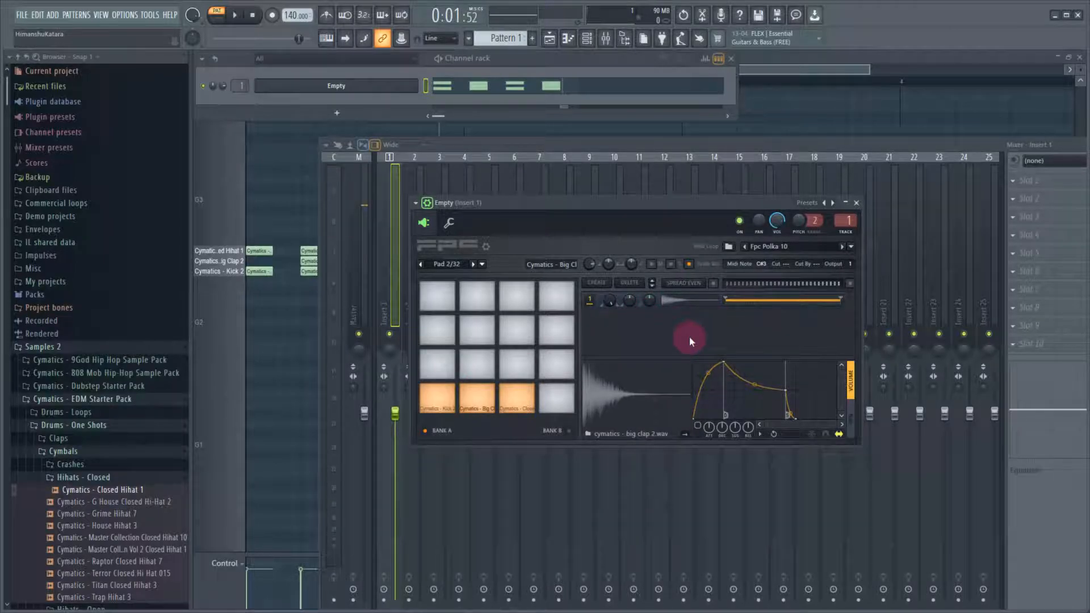
pyautogui.click(100, 438)
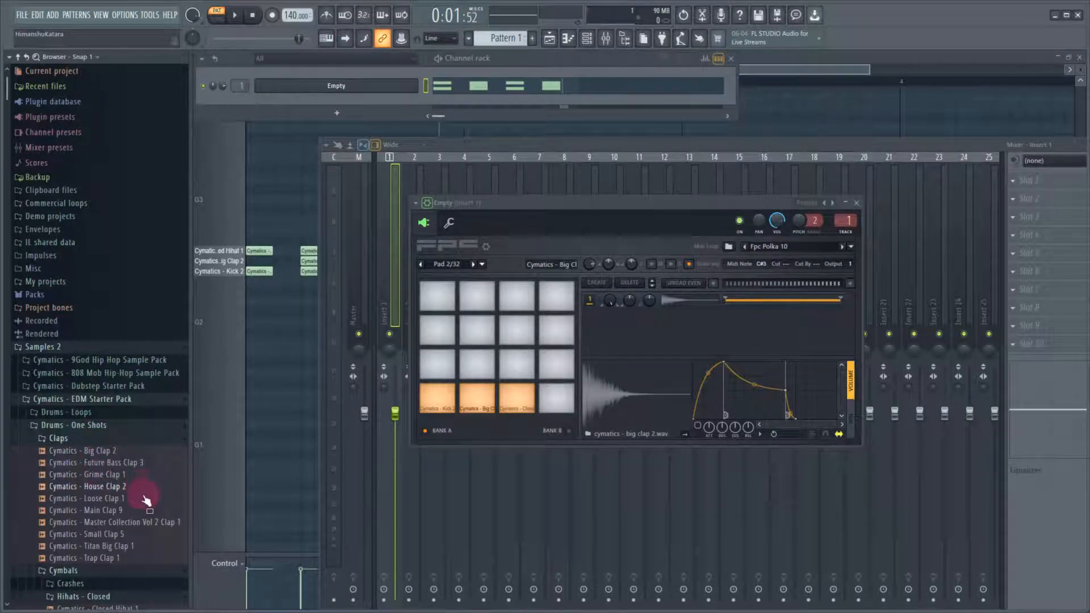
pyautogui.click(132, 536)
pyautogui.click(127, 545)
pyautogui.click(123, 558)
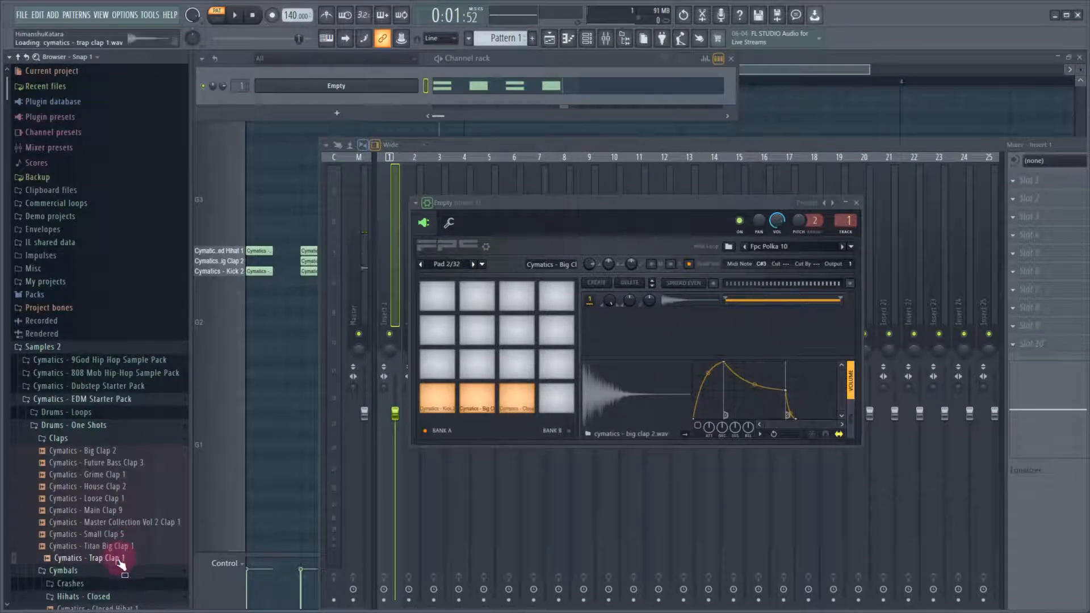
pyautogui.moveTo(121, 564); pyautogui.dragTo(646, 333)
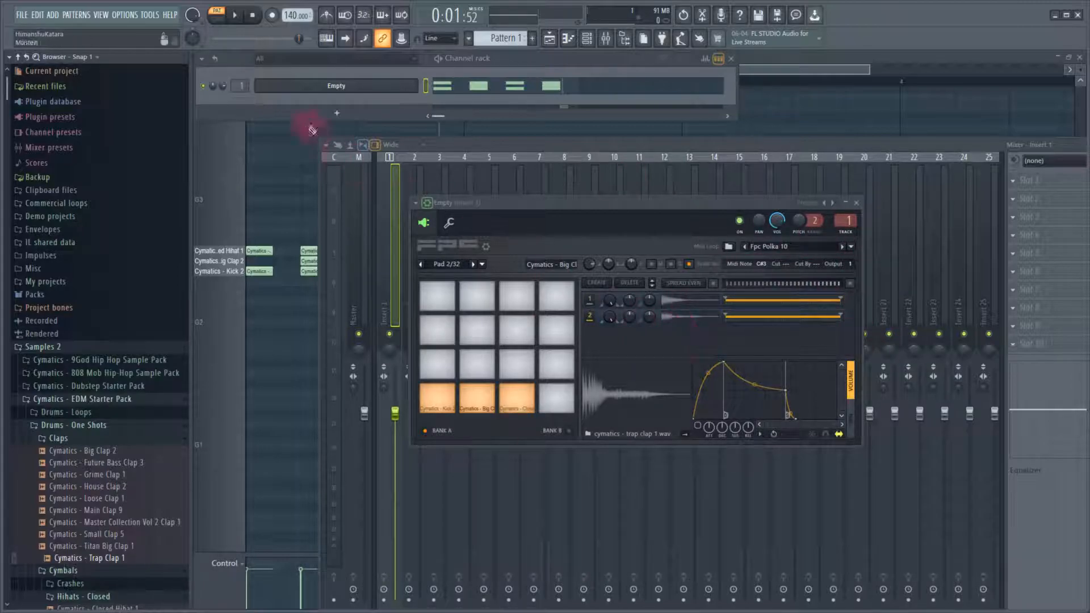
# Play the pattern with both claps layered and spread the clap pad's two layers evenly across the velocity range
pyautogui.click(234, 16)
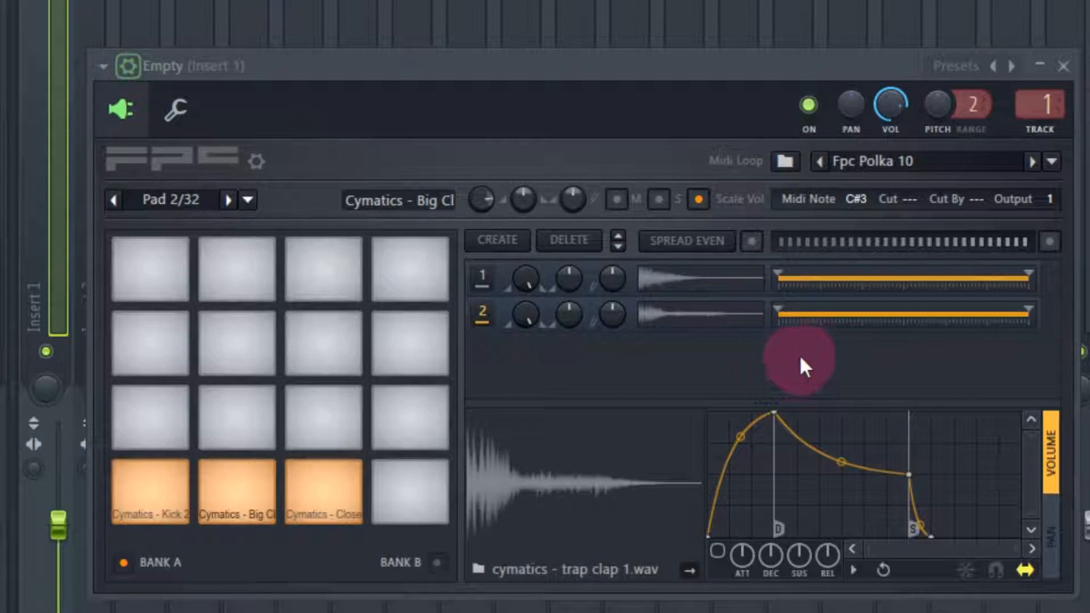
pyautogui.click(684, 244)
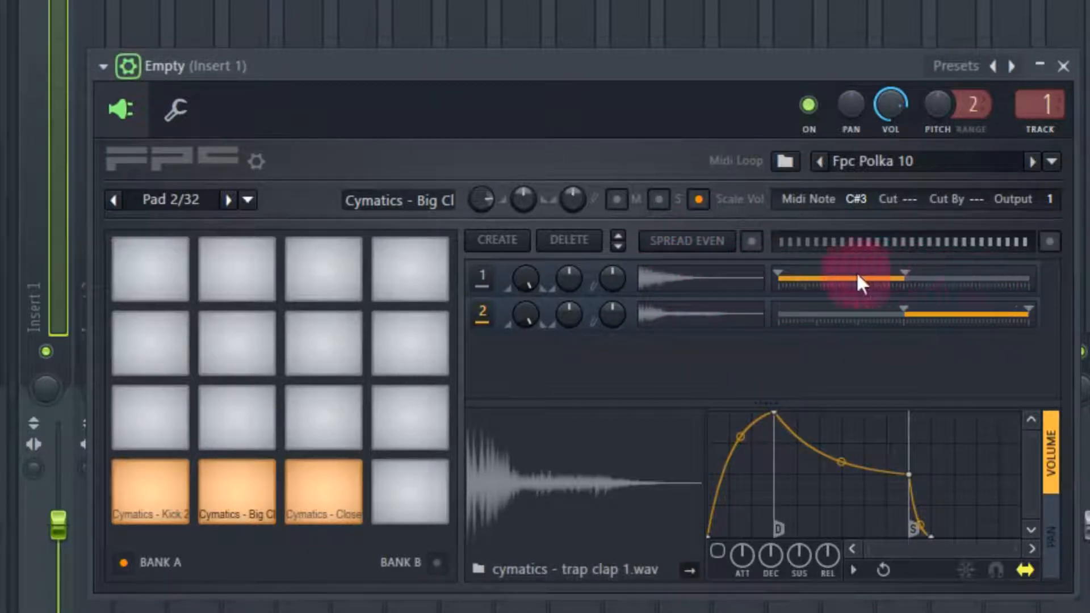
pyautogui.click(816, 282)
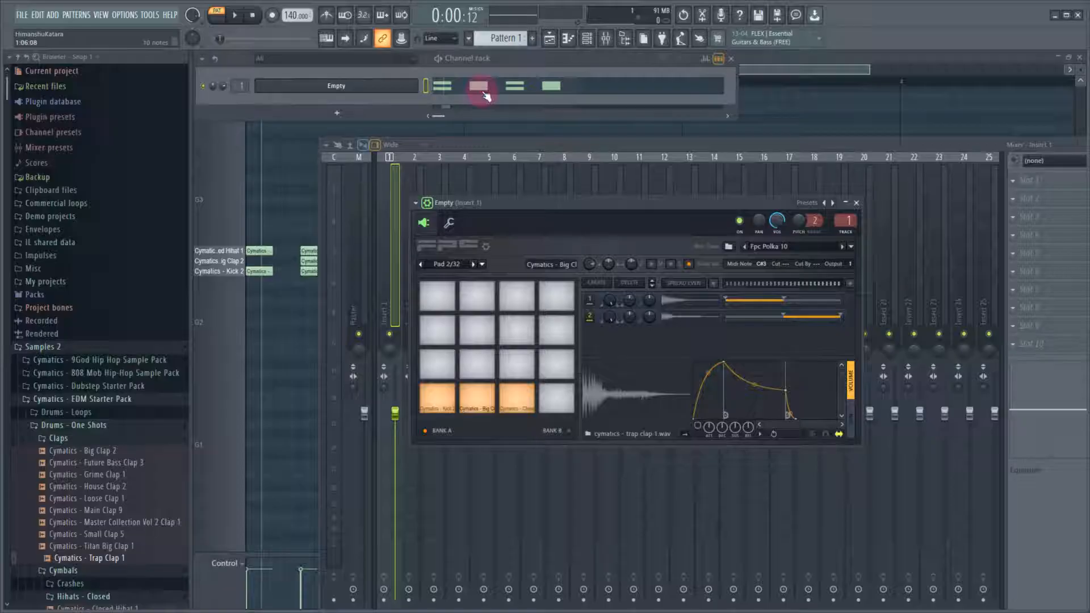
# View the pattern's notes in the piano roll, solo the clap pad in FPC and reopen the piano roll
pyautogui.click(479, 87)
pyautogui.click(479, 87)
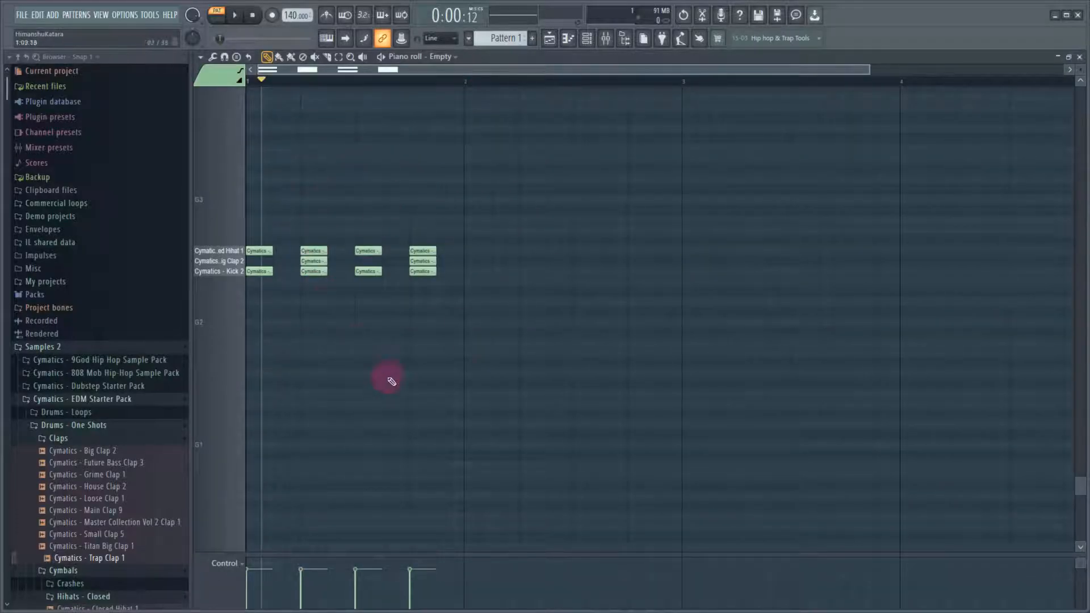
pyautogui.click(1079, 56)
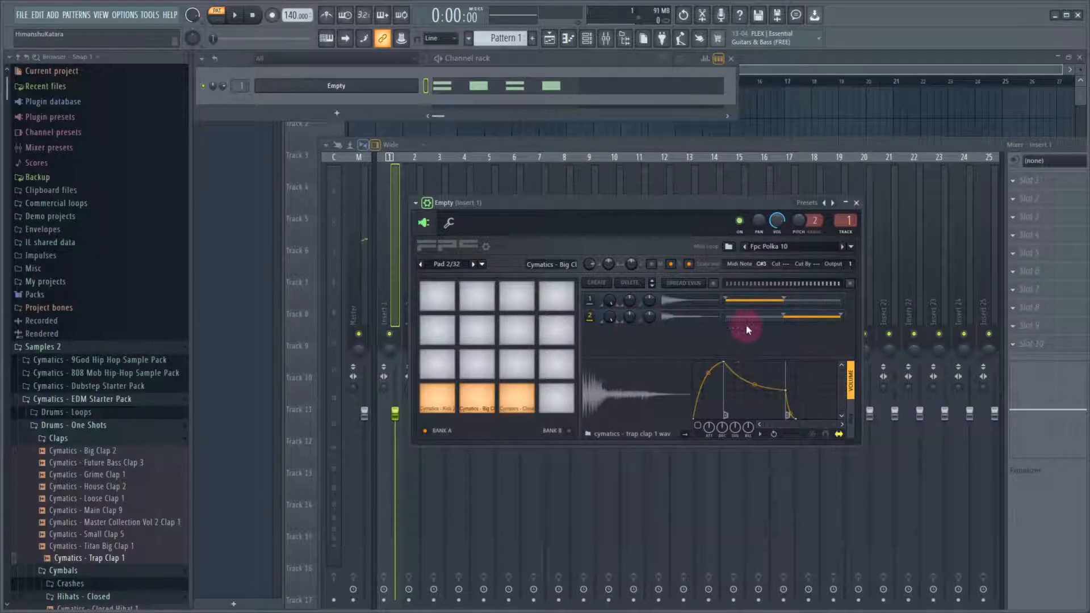
pyautogui.click(462, 86)
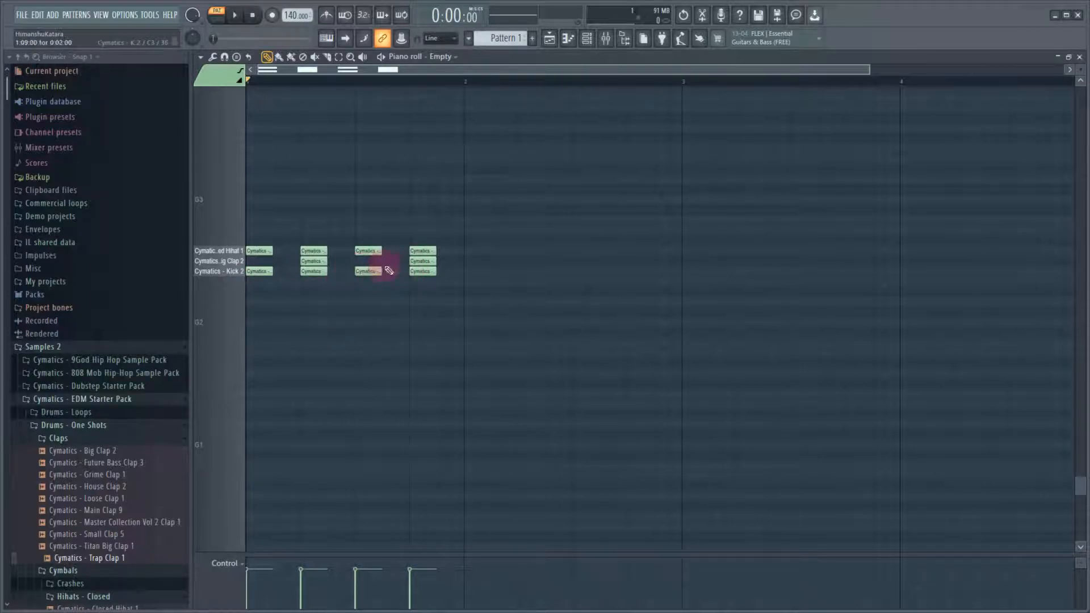
# Lower the velocity of the last clap note in the pattern and reopen the FPC drum kit
pyautogui.click(420, 261)
pyautogui.moveTo(414, 595); pyautogui.dragTo(417, 594)
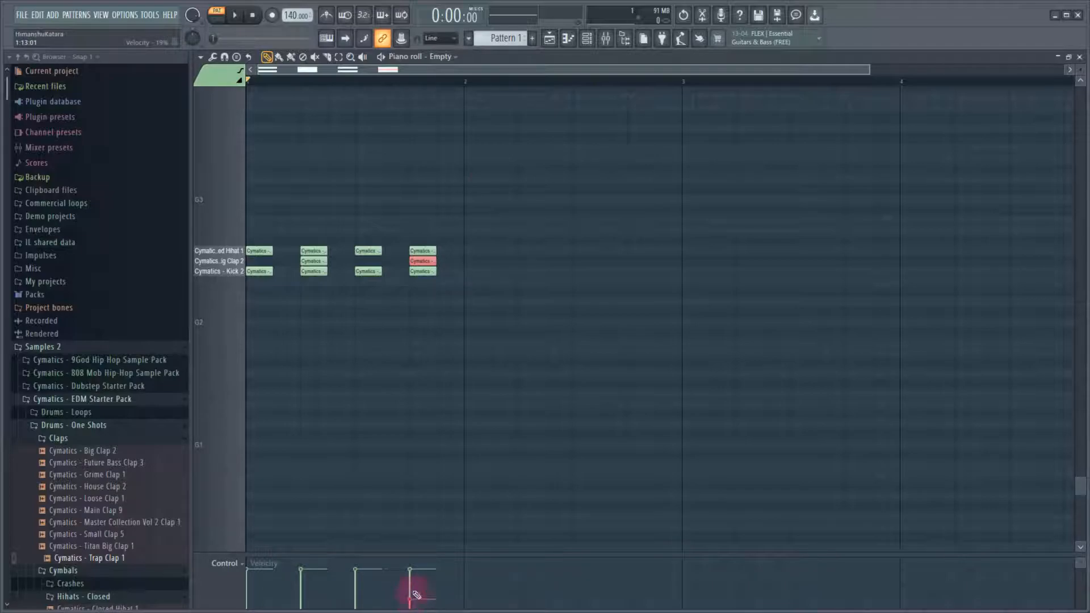
pyautogui.click(585, 41)
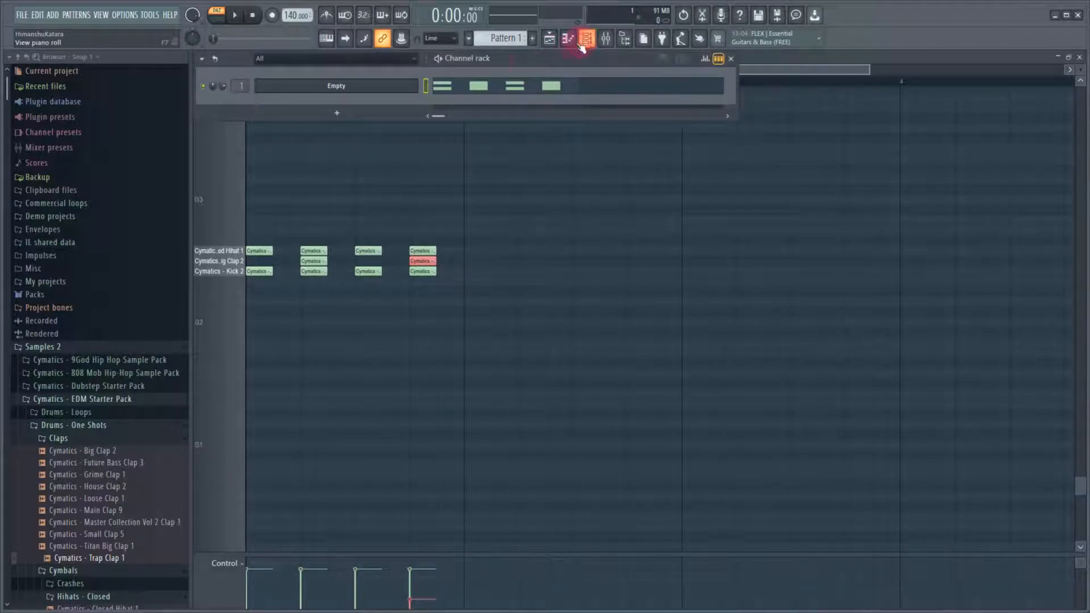
pyautogui.click(360, 87)
# Play the pattern and turn off volume scaling by velocity for the clap pad
pyautogui.press('space')
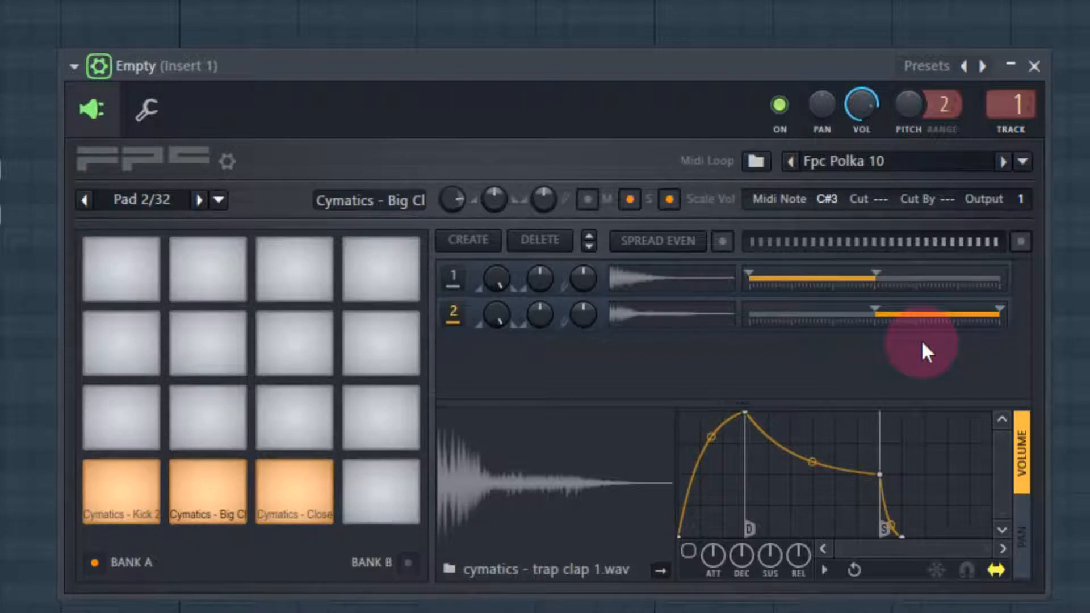
pyautogui.click(675, 199)
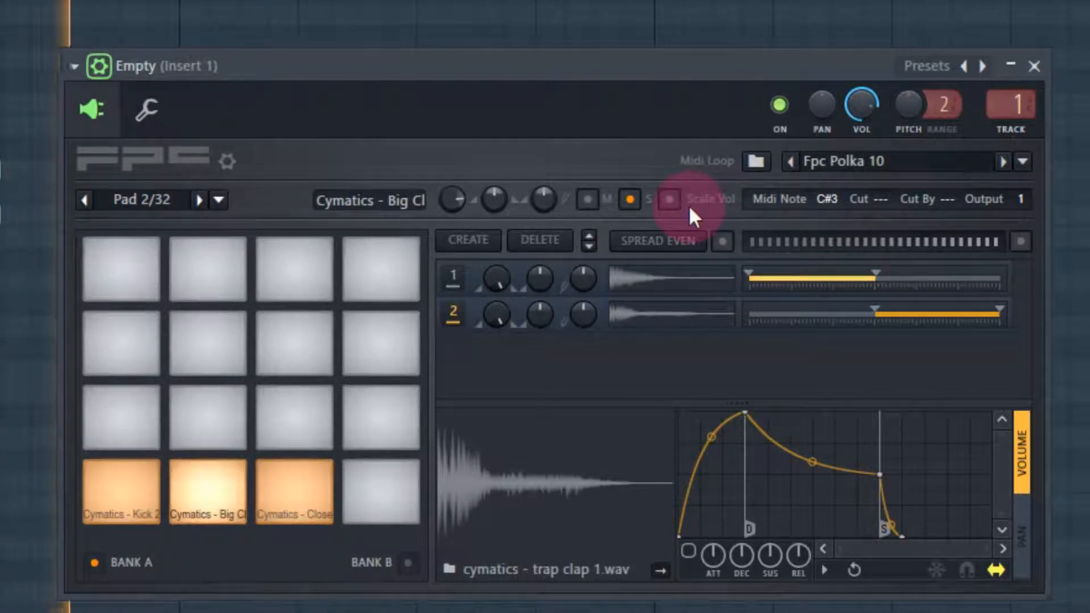
pyautogui.click(475, 311)
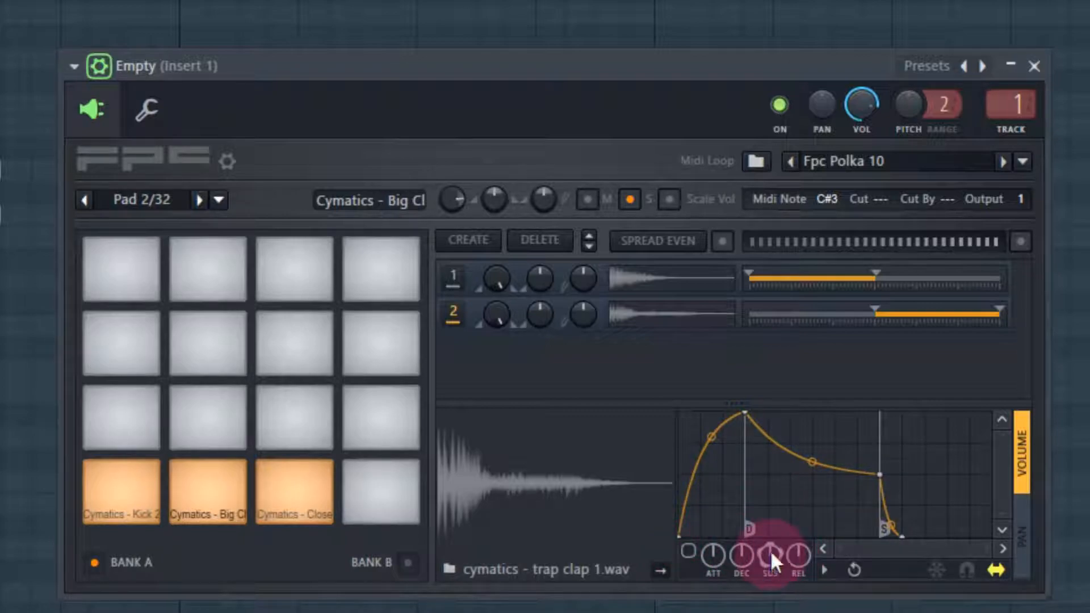
# Enable the volume envelope on the Trap Clap 1 layer, remove its attack and shorten the curve to the sustain point
pyautogui.moveTo(770, 550)
pyautogui.mouseDown()
pyautogui.moveTo(770, 573)
pyautogui.moveTo(770, 550)
pyautogui.mouseUp()
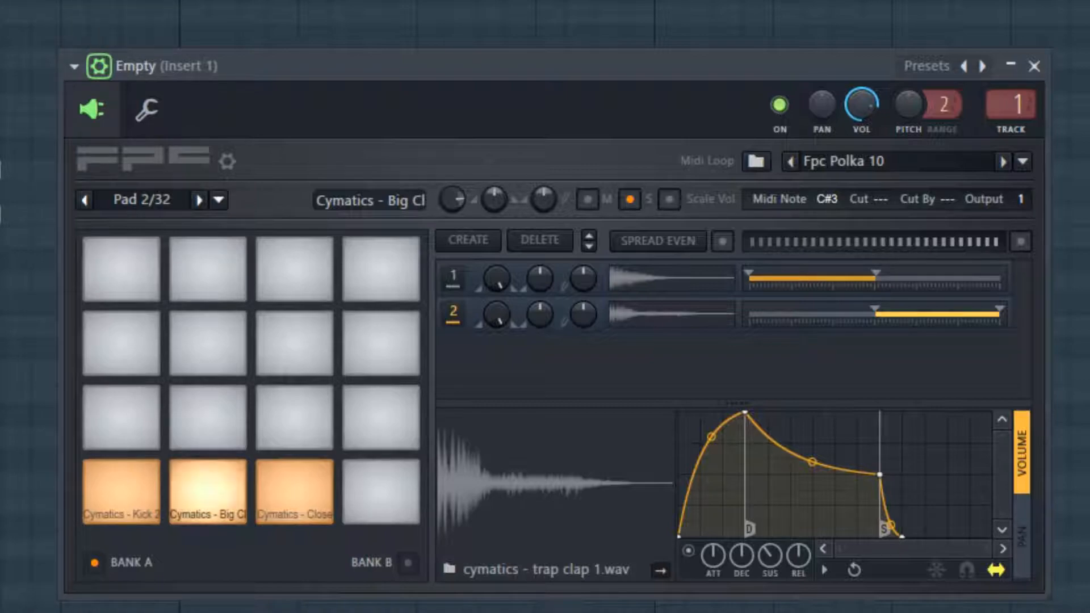
pyautogui.moveTo(767, 562)
pyautogui.mouseDown()
pyautogui.moveTo(768, 579)
pyautogui.moveTo(767, 561)
pyautogui.mouseUp()
pyautogui.moveTo(880, 471)
pyautogui.mouseDown()
pyautogui.moveTo(905, 482)
pyautogui.moveTo(891, 472)
pyautogui.mouseUp()
pyautogui.moveTo(744, 412); pyautogui.dragTo(755, 412)
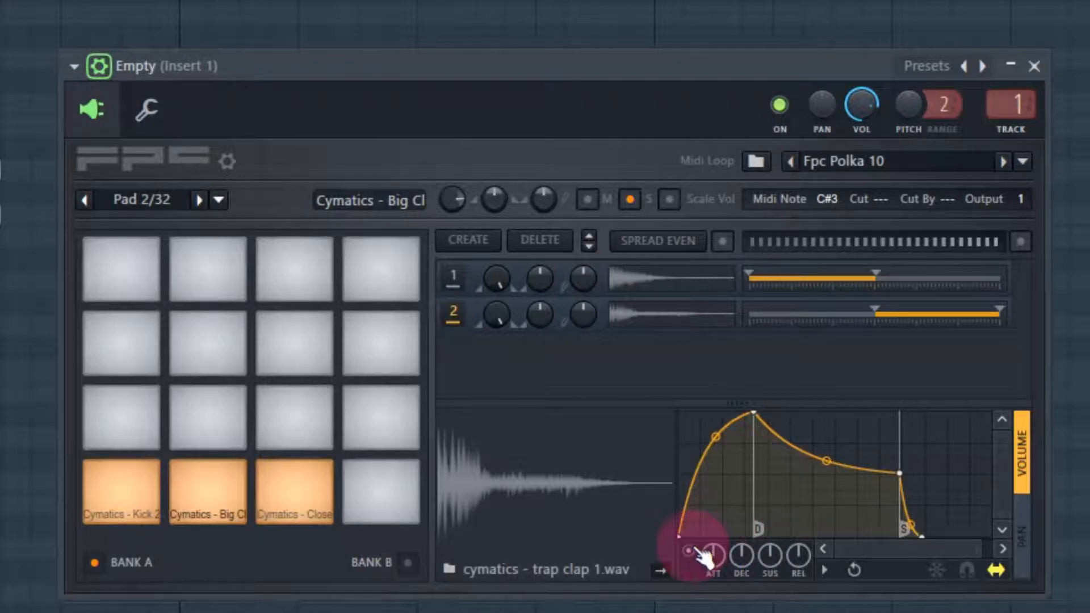
pyautogui.moveTo(754, 413); pyautogui.dragTo(421, 286)
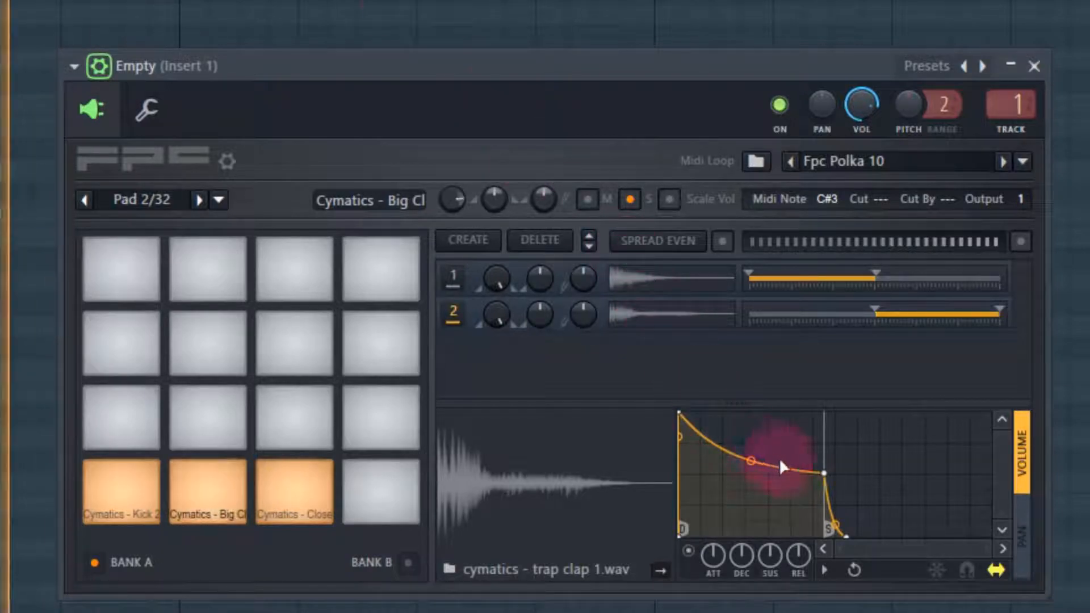
pyautogui.moveTo(823, 473); pyautogui.dragTo(785, 481)
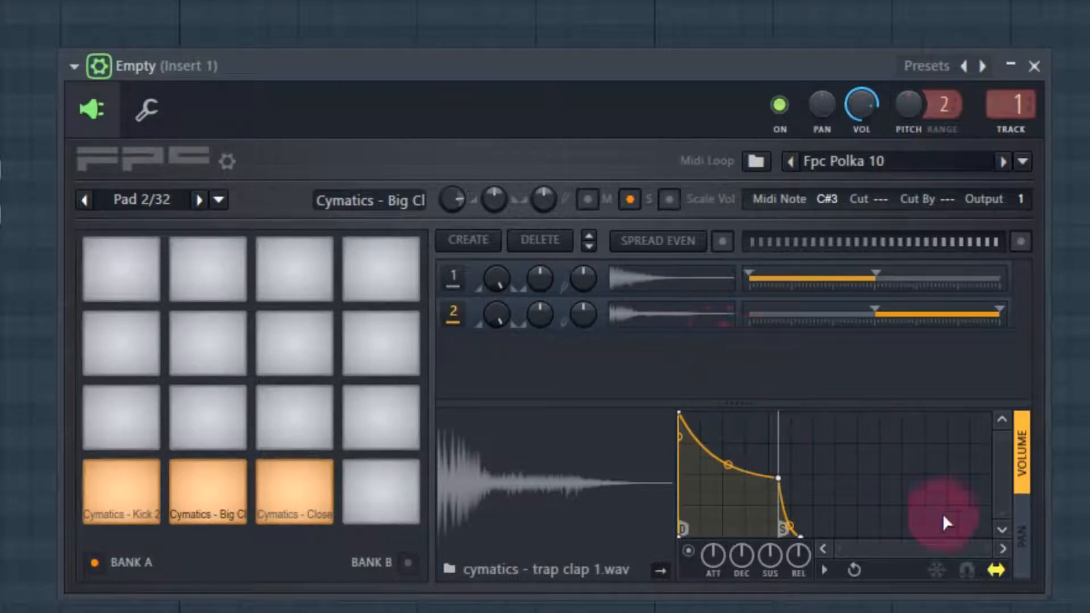
# Add three points in a zigzag to the Trap Clap 1 layer's pan envelope
pyautogui.click(1023, 553)
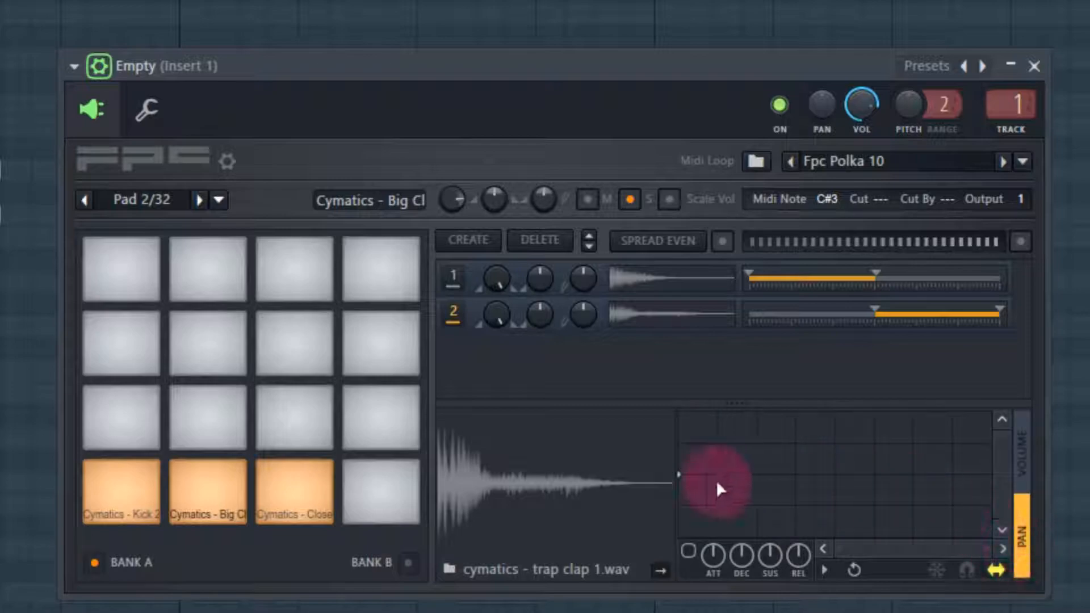
pyautogui.click(679, 474)
pyautogui.moveTo(680, 475)
pyautogui.mouseDown()
pyautogui.moveTo(688, 438)
pyautogui.moveTo(685, 515)
pyautogui.moveTo(677, 514)
pyautogui.moveTo(692, 475)
pyautogui.mouseUp()
pyautogui.rightClick(722, 439)
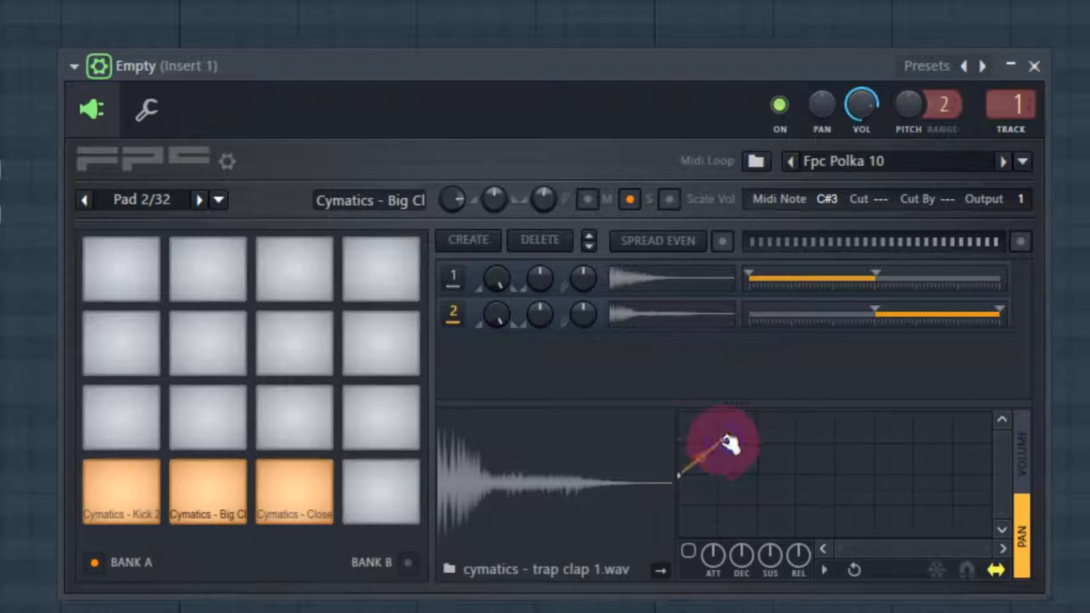
pyautogui.rightClick(760, 508)
pyautogui.rightClick(787, 434)
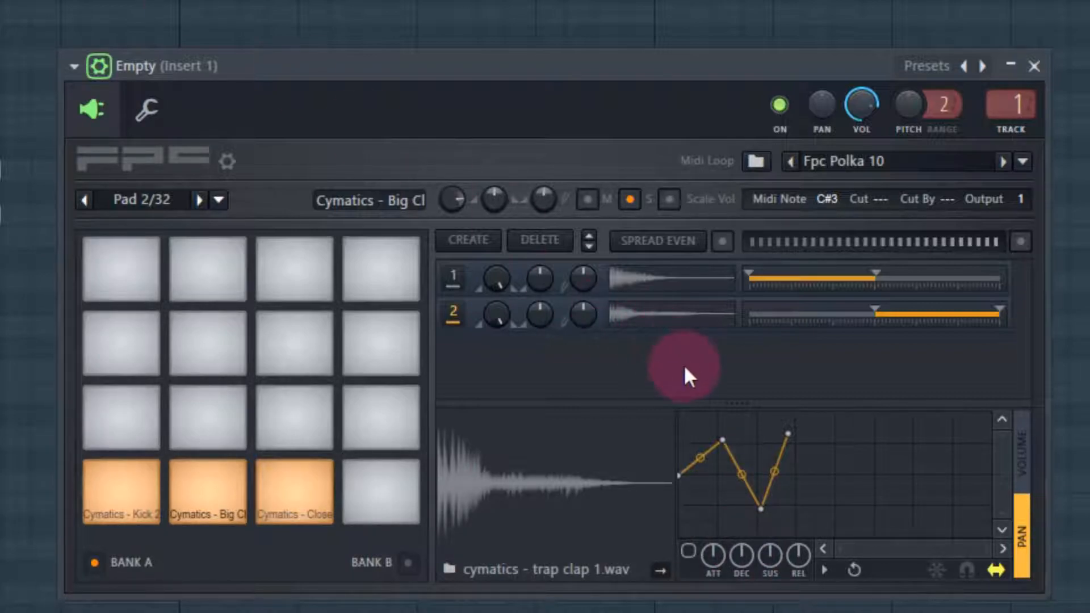
# Turn the layer's pan envelope on and off again, and return to the volume envelope
pyautogui.click(713, 377)
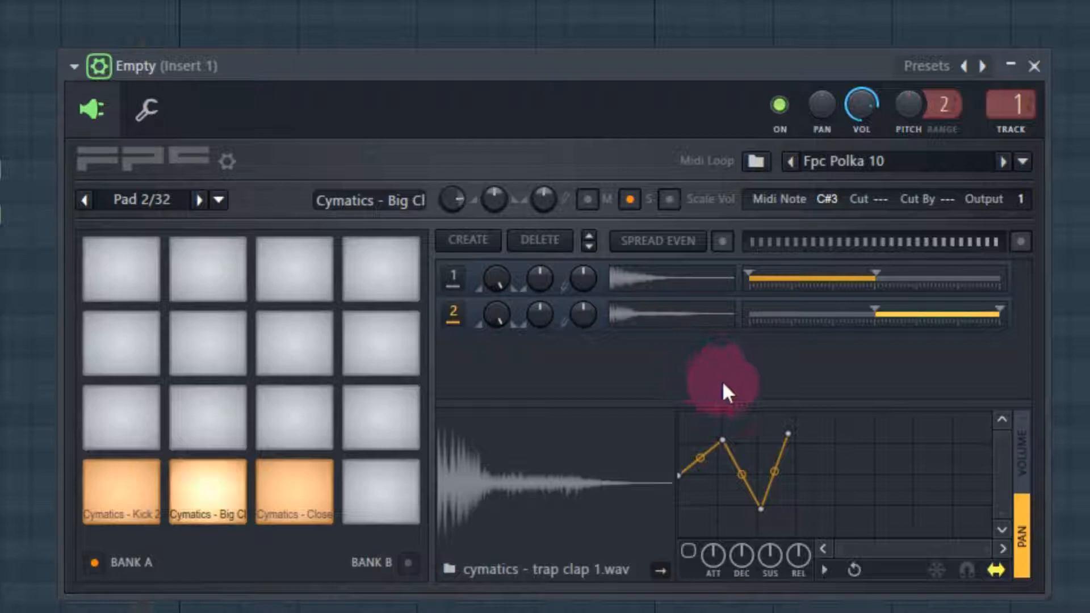
pyautogui.click(688, 550)
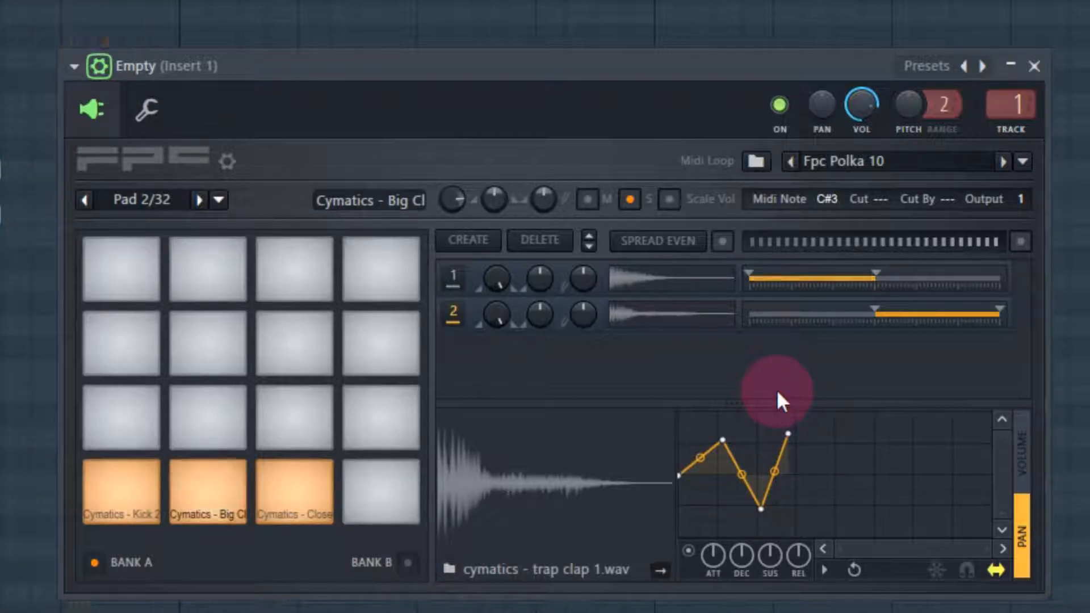
pyautogui.rightClick(789, 433)
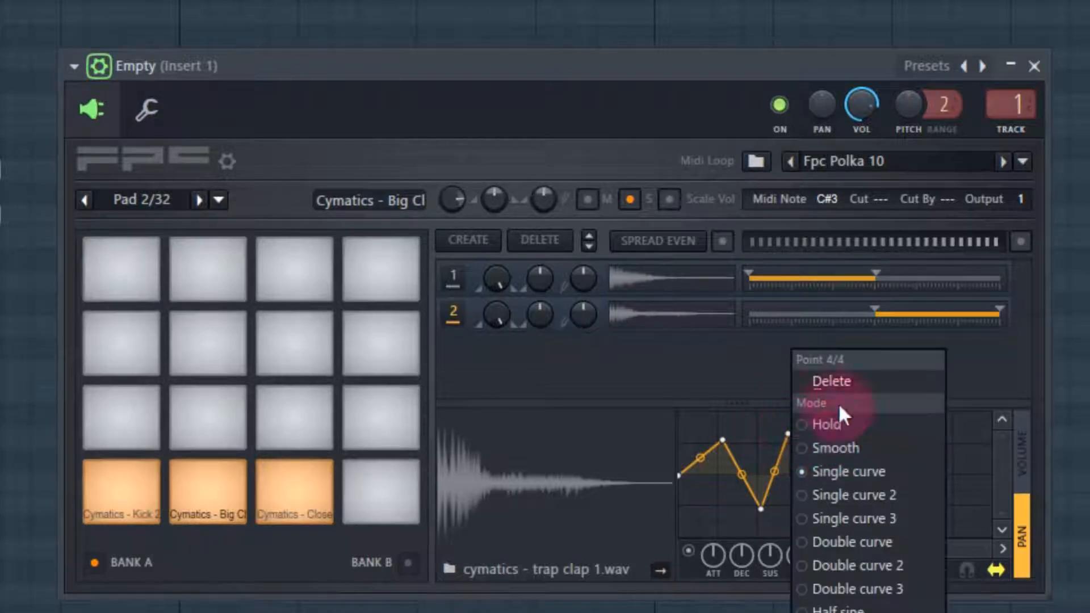
pyautogui.click(686, 561)
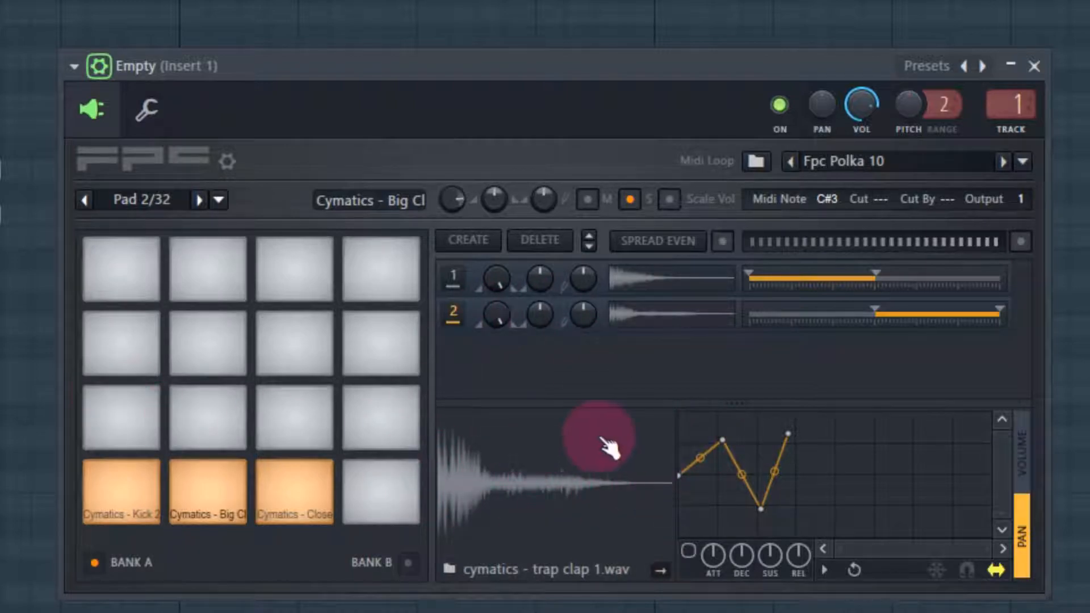
pyautogui.click(1024, 463)
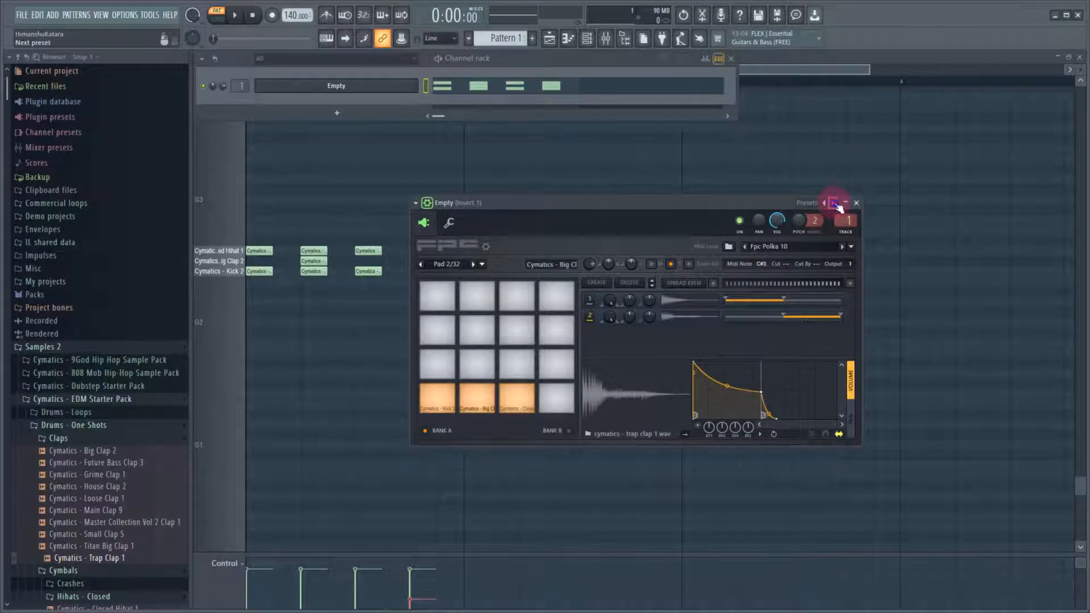
pyautogui.click(987, 66)
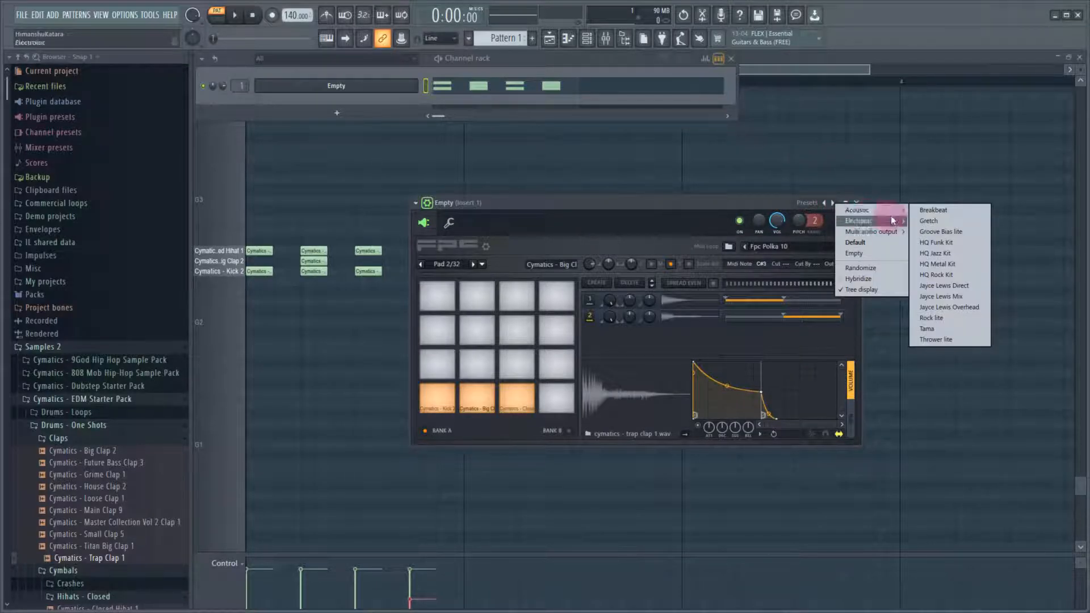
pyautogui.moveTo(897, 220)
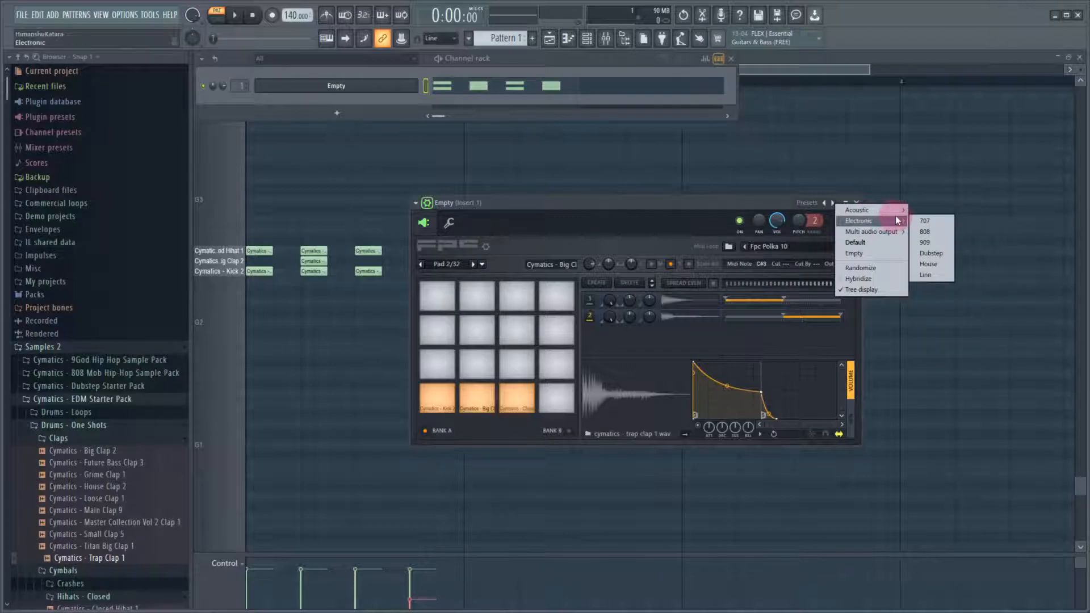
pyautogui.click(686, 221)
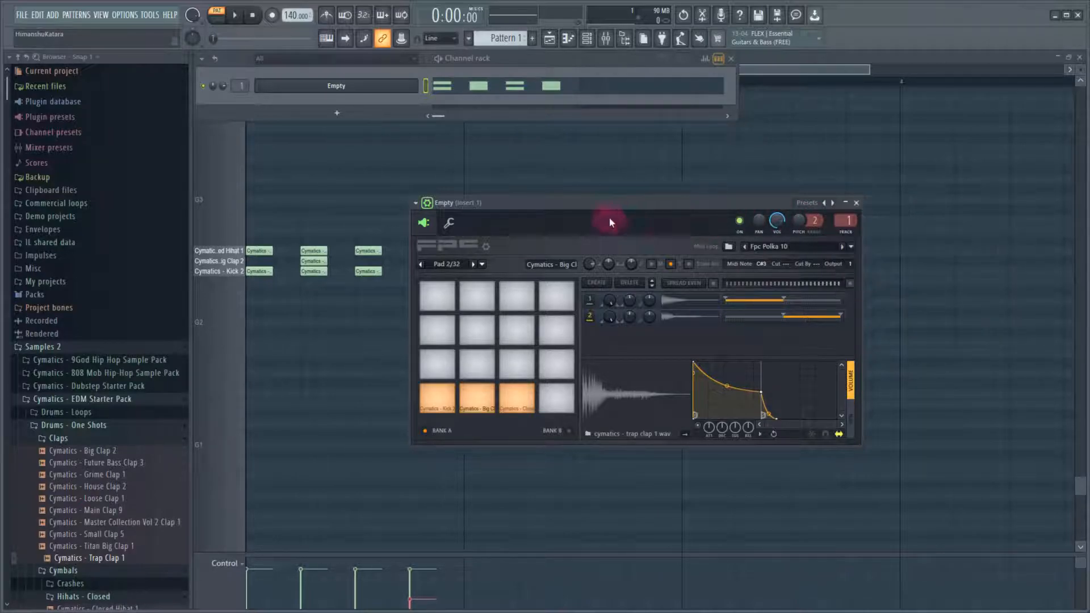
pyautogui.click(416, 202)
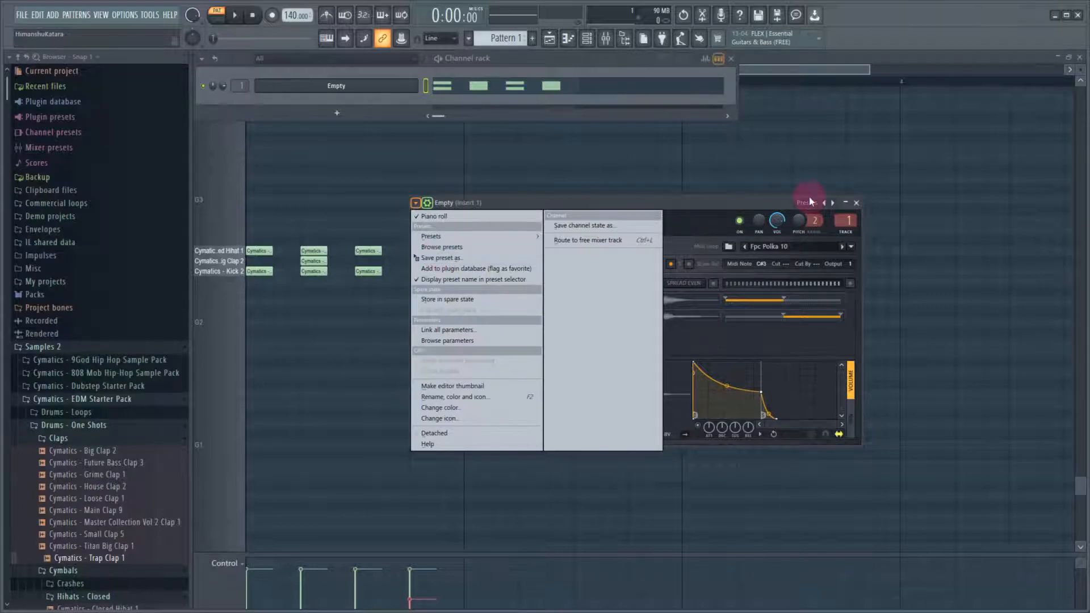
pyautogui.click(753, 210)
# Load the House preset from the Electronic kits and the Fpc Dance 01 MIDI loop from Dance Loops
pyautogui.click(836, 203)
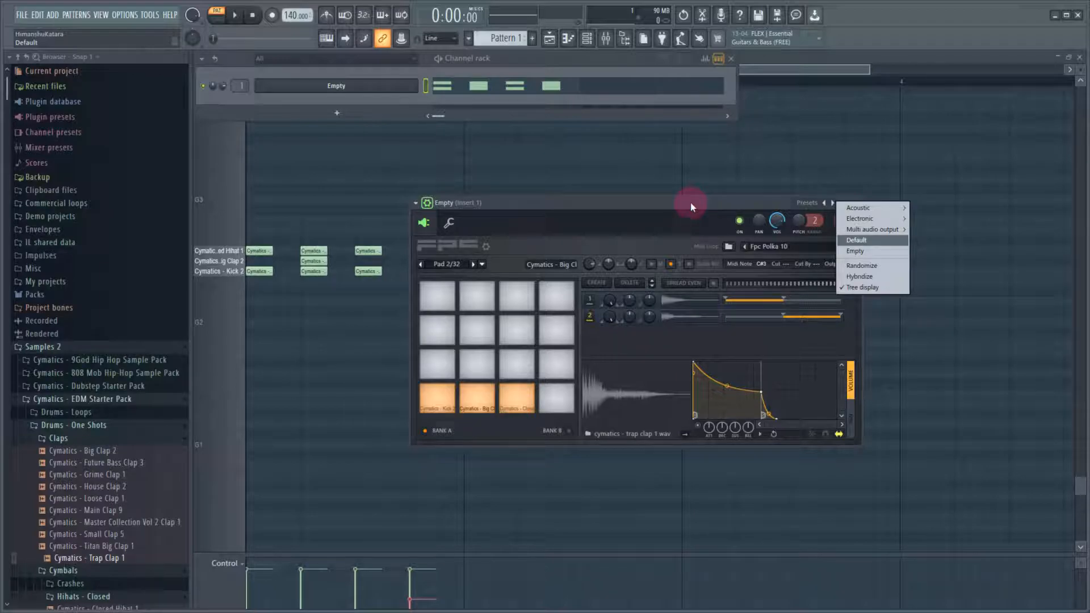
pyautogui.moveTo(874, 221)
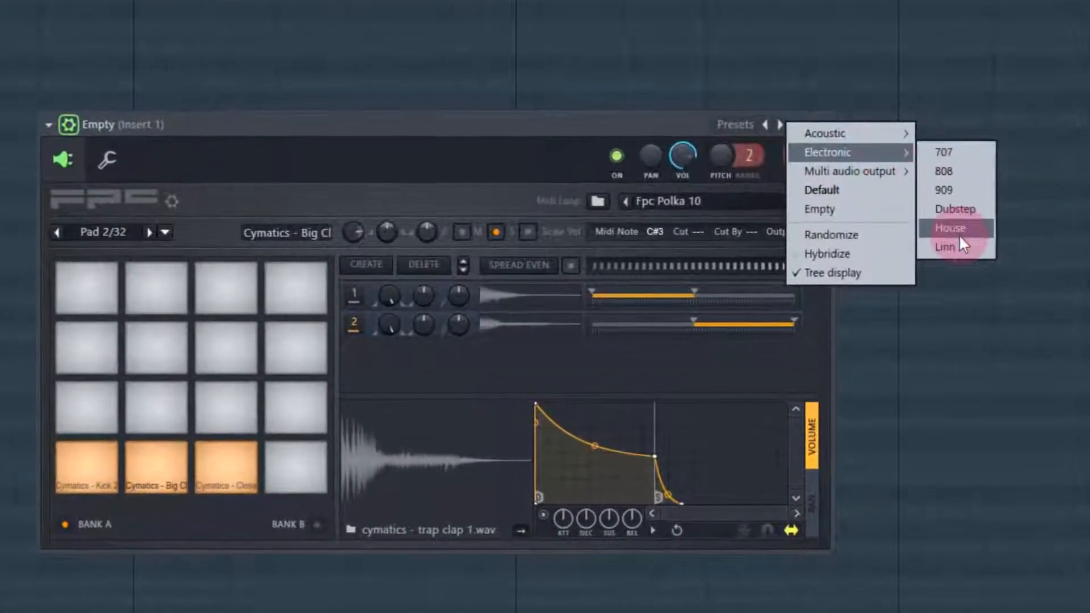
pyautogui.click(959, 230)
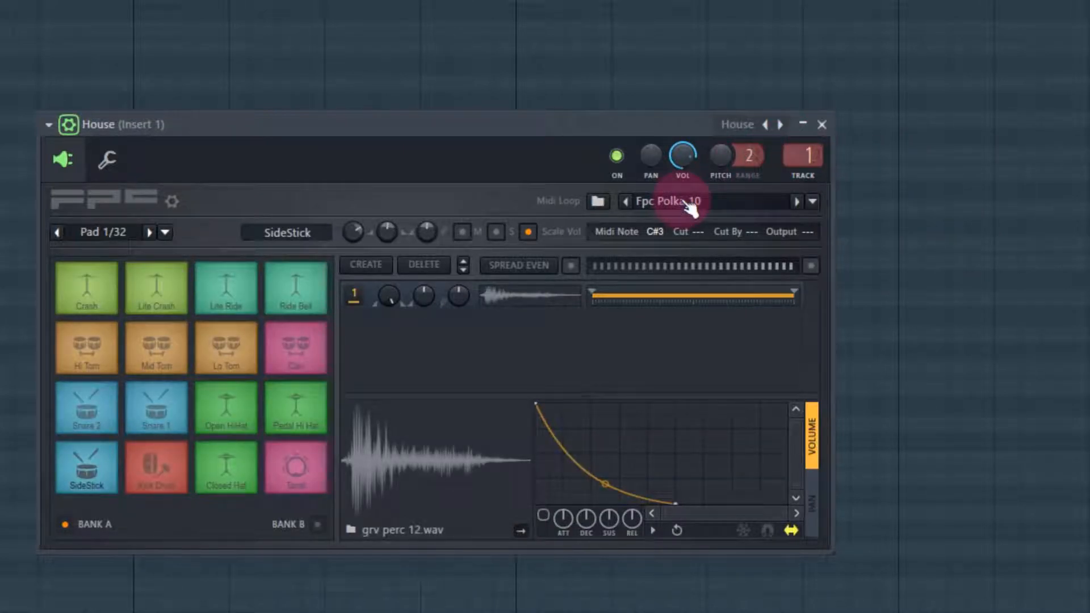
pyautogui.click(812, 202)
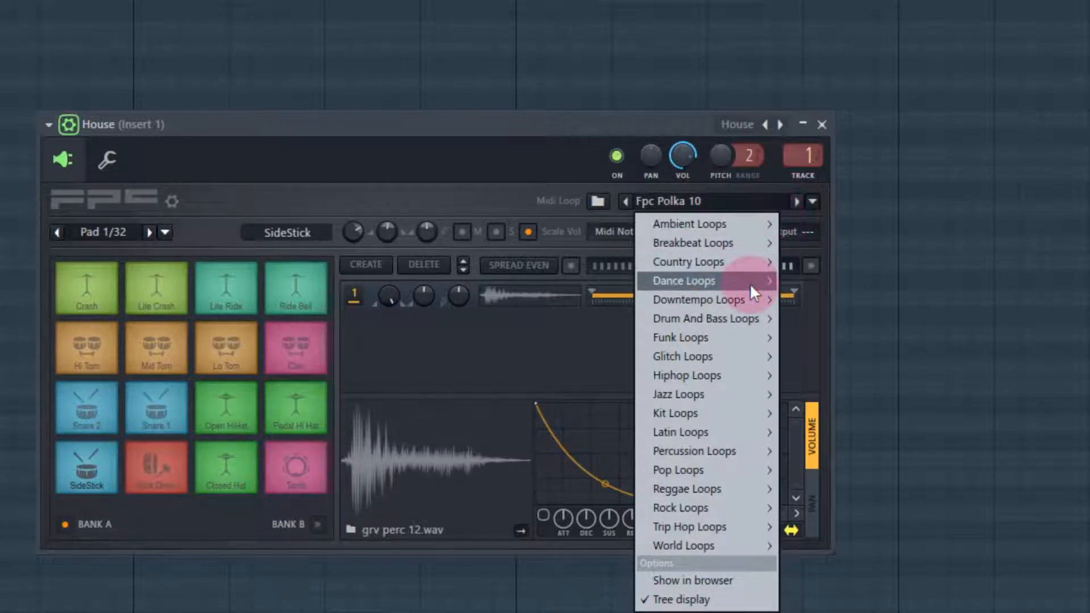
pyautogui.moveTo(752, 283)
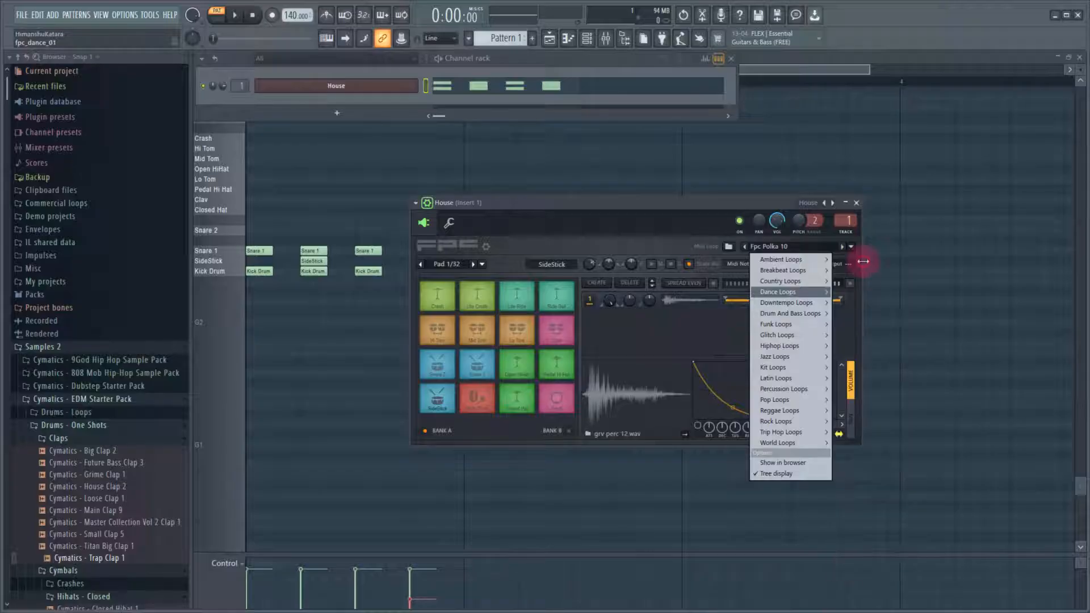
pyautogui.click(832, 226)
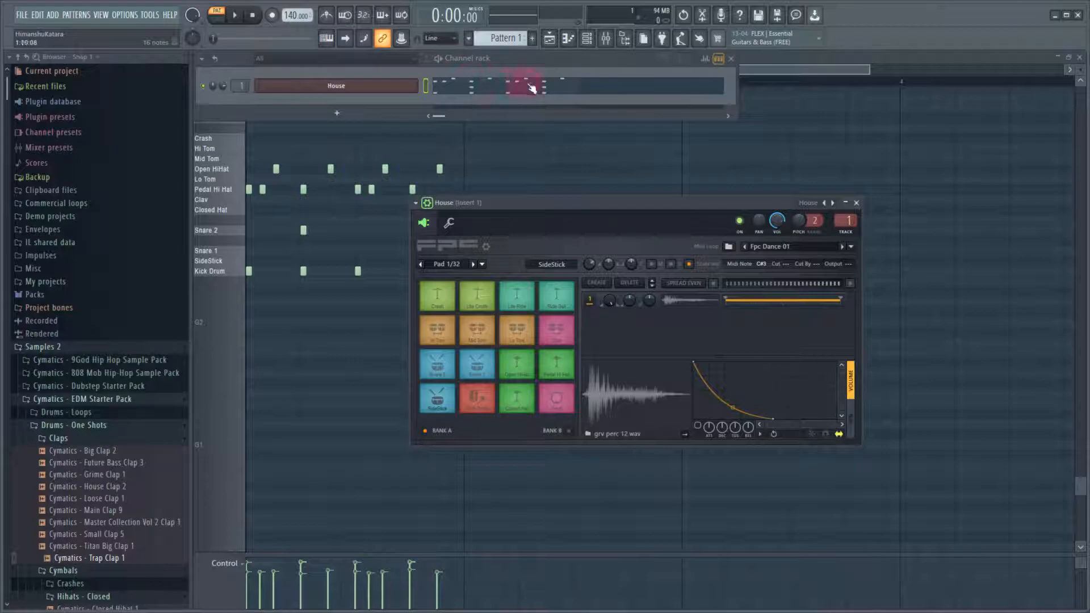
# Set the project tempo to 100 BPM and play the loaded loop
pyautogui.moveTo(287, 17); pyautogui.dragTo(293, 15)
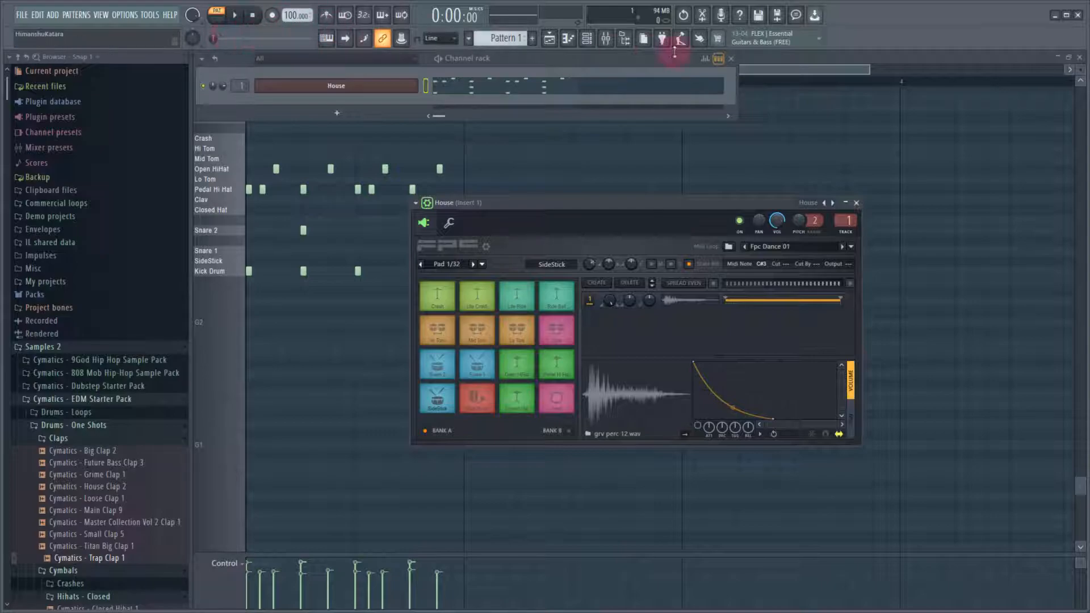
pyautogui.click(234, 16)
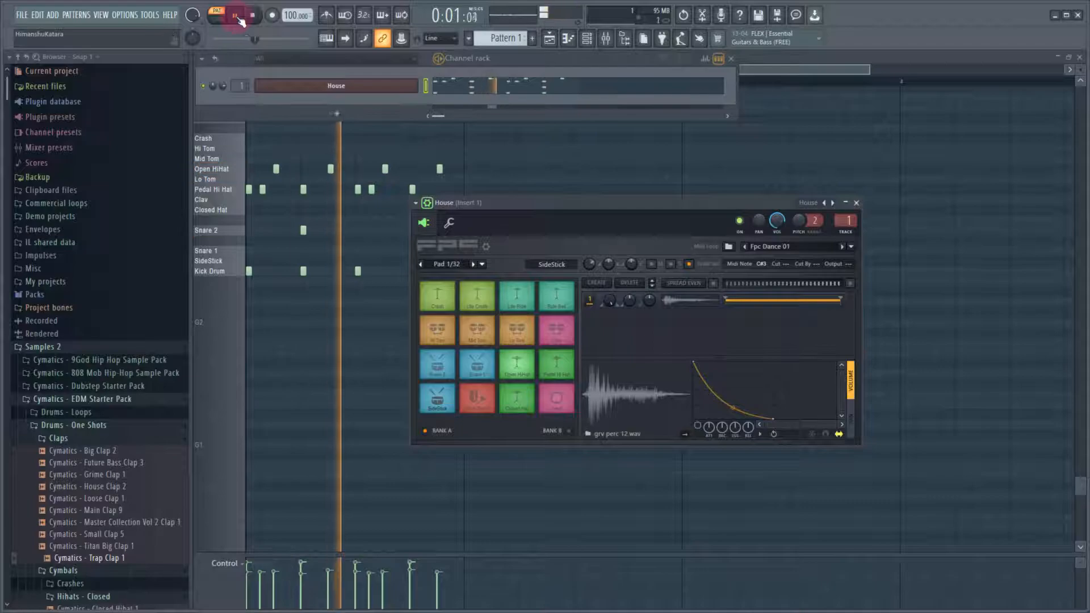
pyautogui.click(235, 16)
# Delete all Pedal Hi Hat and Open HiHat notes from the pattern in the piano roll
pyautogui.click(761, 67)
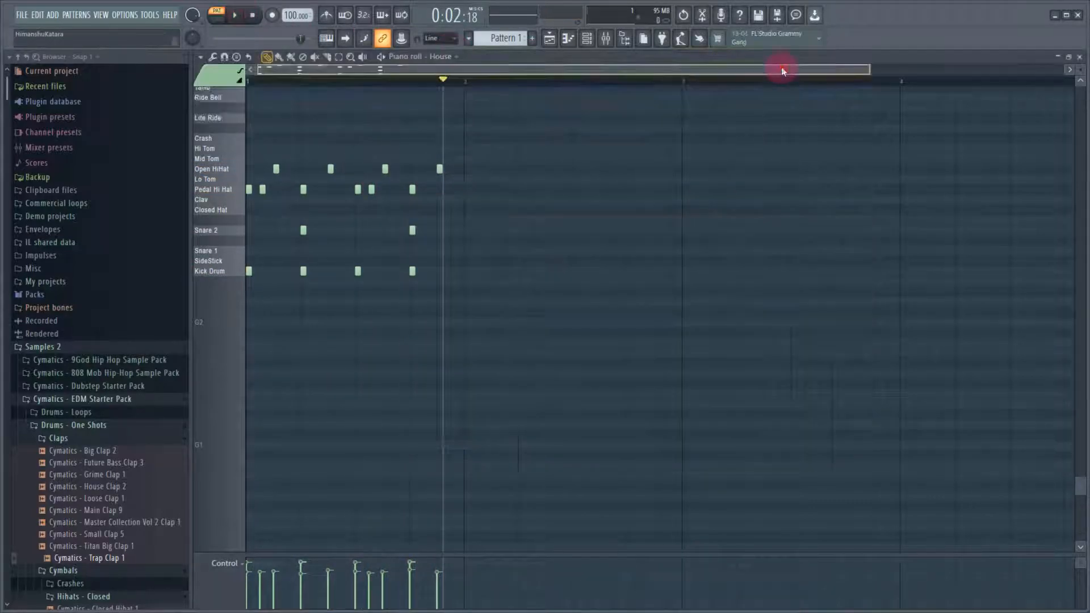
pyautogui.rightClick(262, 189)
pyautogui.rightClick(303, 189)
pyautogui.rightClick(357, 189)
pyautogui.rightClick(371, 189)
pyautogui.rightClick(412, 189)
pyautogui.rightClick(439, 168)
pyautogui.rightClick(384, 169)
pyautogui.rightClick(275, 168)
pyautogui.rightClick(330, 169)
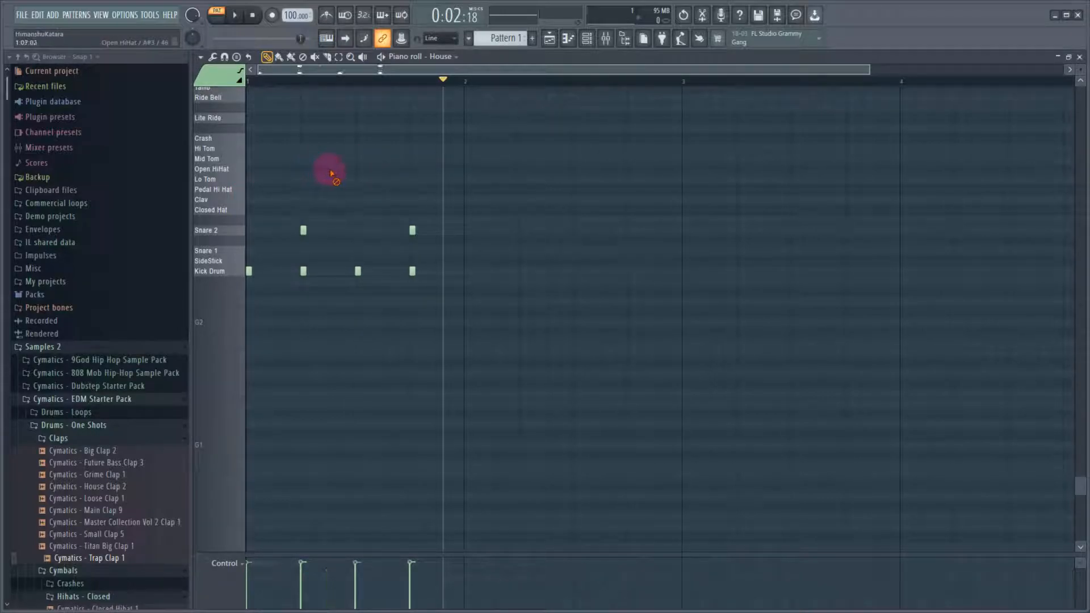
# Add four Mid Tom notes across the first bar of the pattern
pyautogui.click(293, 158)
pyautogui.click(333, 158)
pyautogui.click(401, 159)
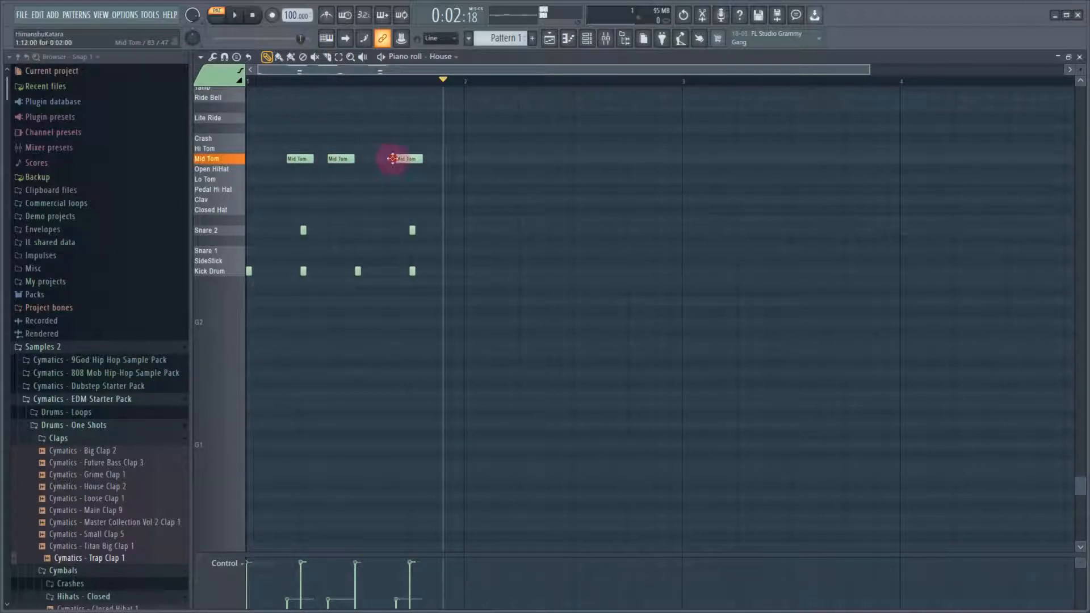
pyautogui.click(440, 158)
# Raise the velocity of the four Mid Tom notes using Scale Levels
pyautogui.moveTo(487, 182); pyautogui.dragTo(273, 134)
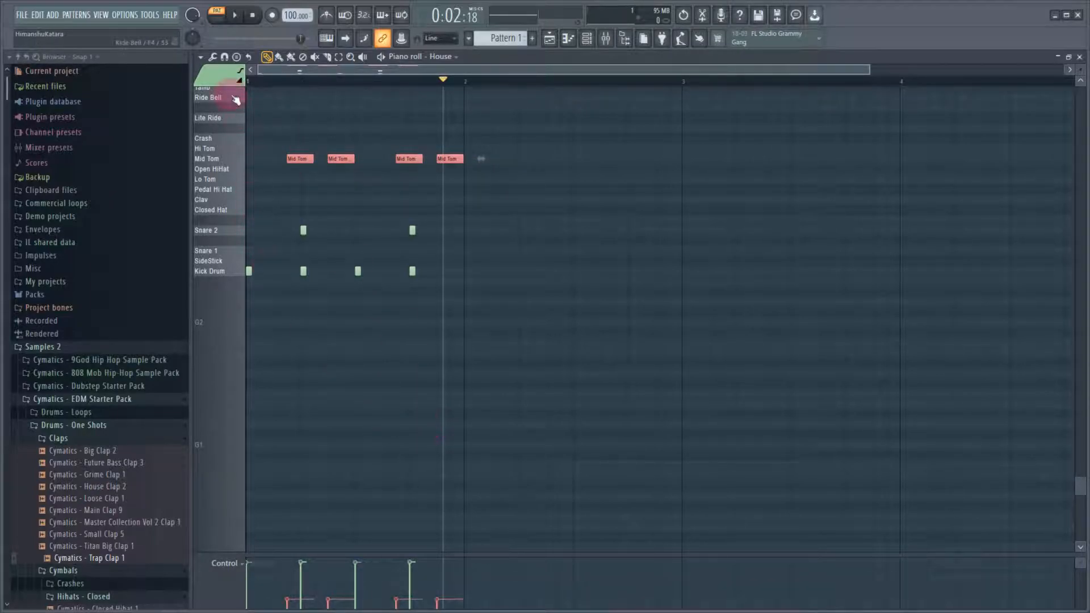
pyautogui.click(213, 57)
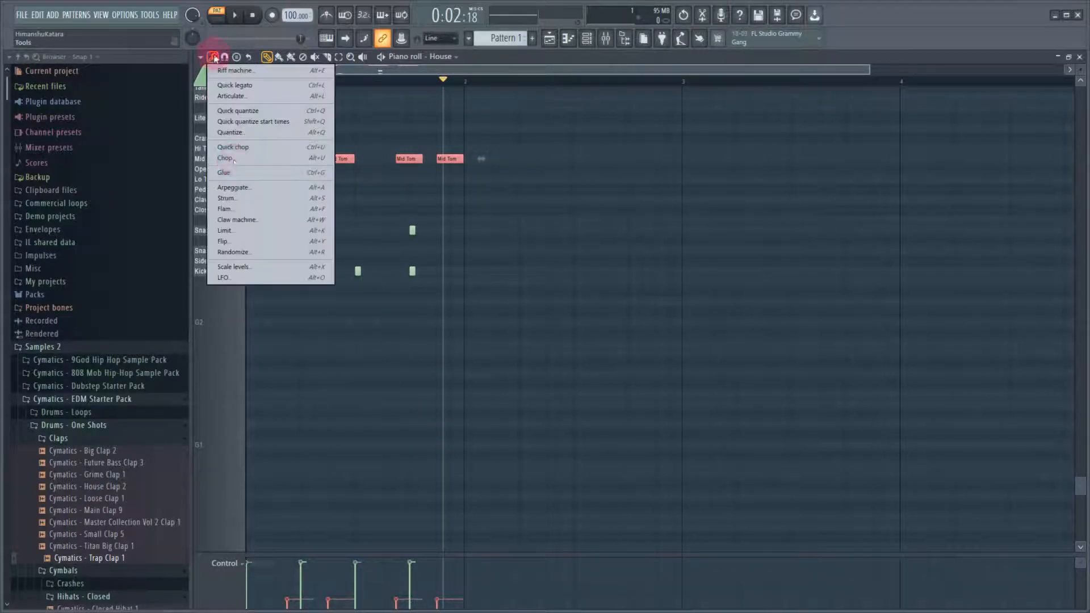
pyautogui.click(291, 267)
pyautogui.click(577, 371)
pyautogui.click(653, 356)
# Play the edited pattern to hear the toms, and open the playlist
pyautogui.press('space')
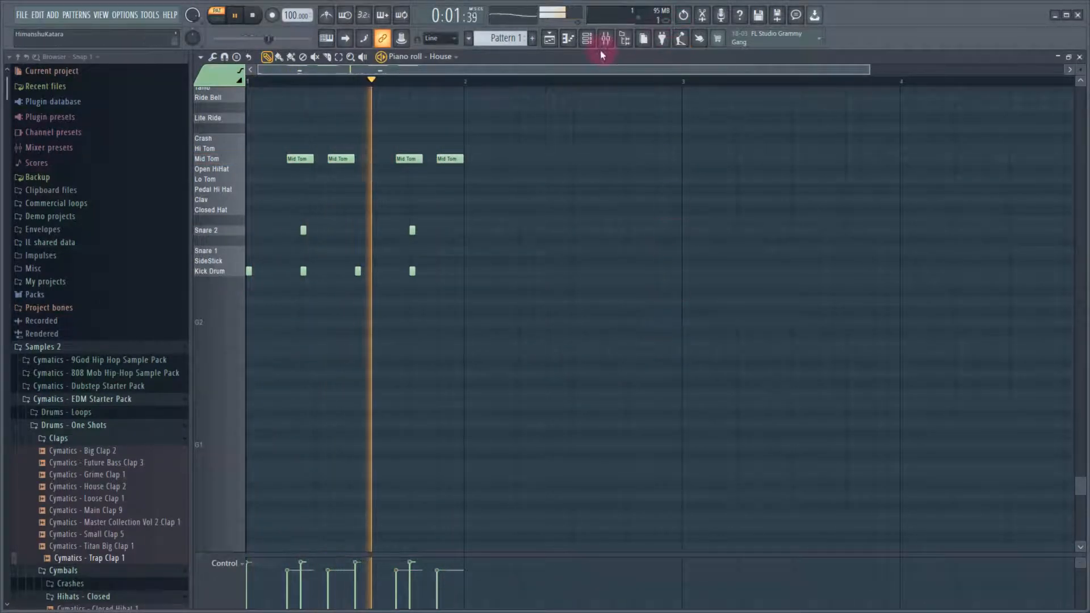
pyautogui.press('space')
pyautogui.click(566, 38)
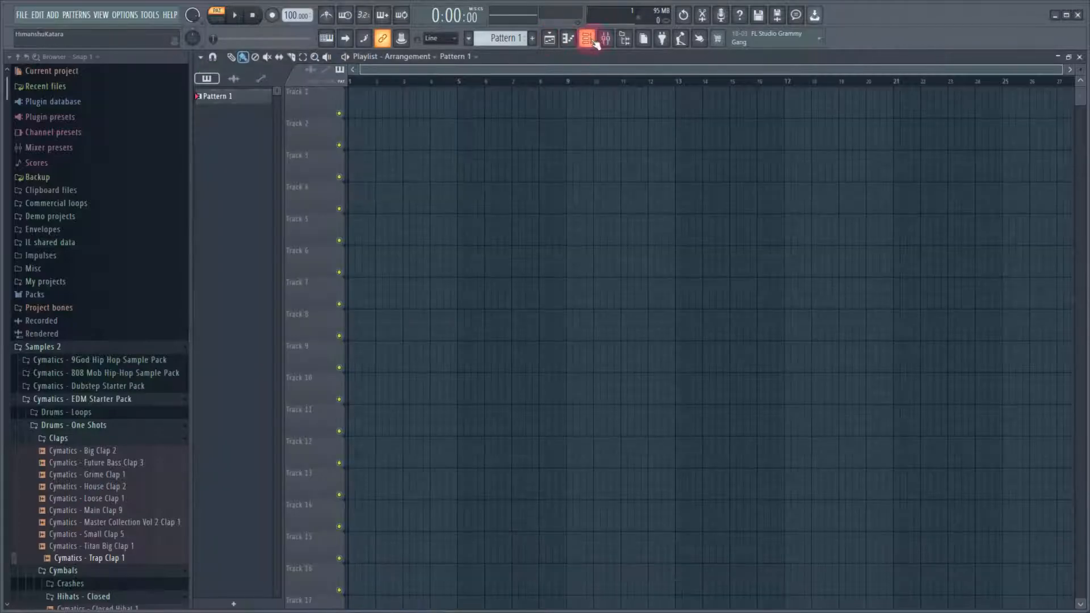
# Bring up the House kit's FPC window and audition the Kick Drum and Tamb pads
pyautogui.click(585, 38)
pyautogui.click(365, 86)
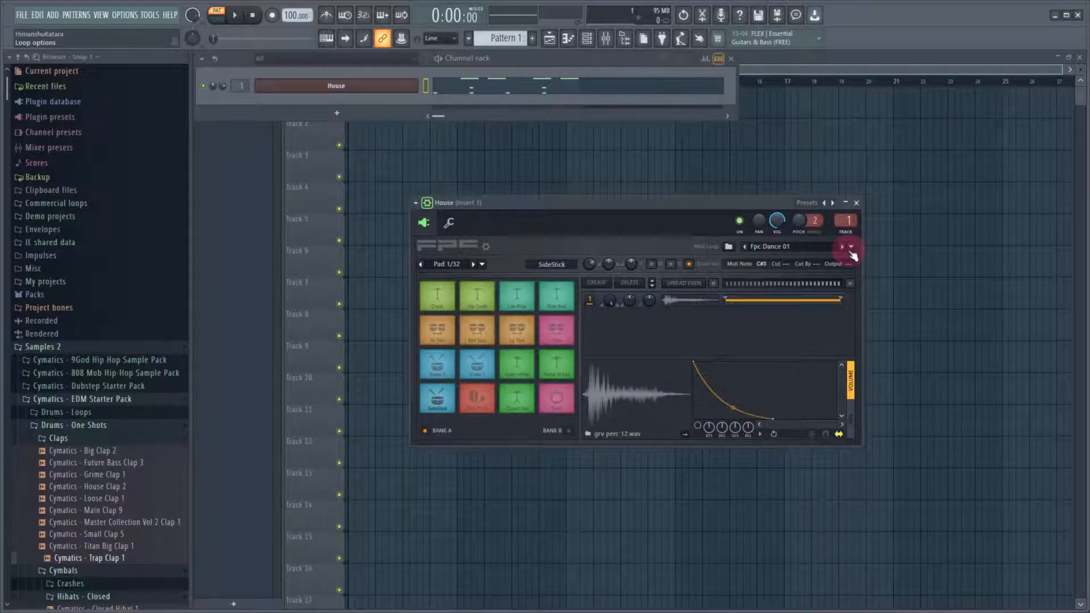
pyautogui.click(482, 403)
pyautogui.click(562, 400)
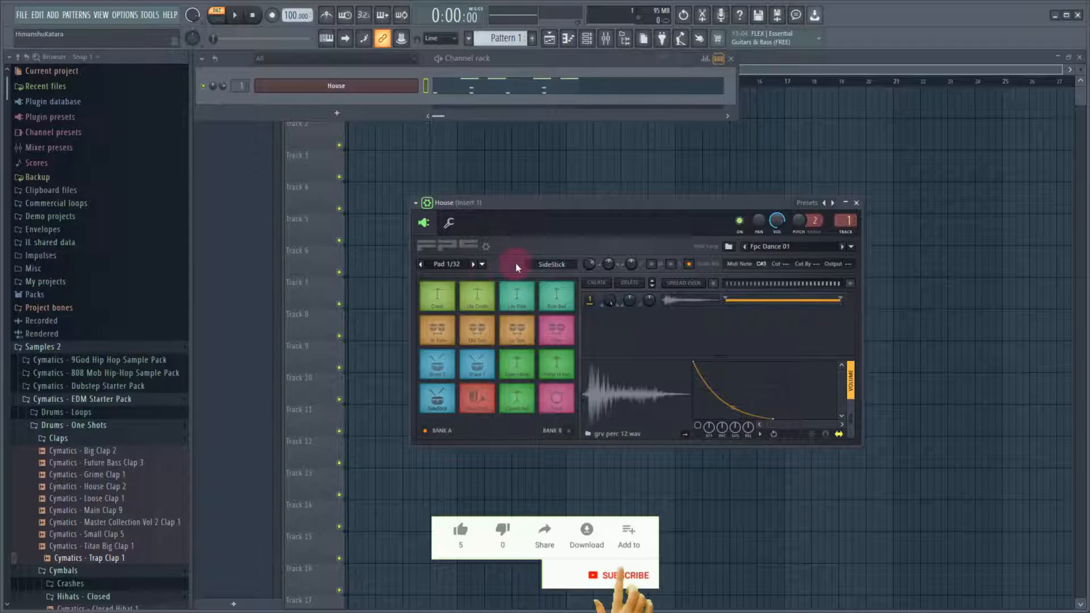
# Load the Empty preset into FPC to start with a blank kit
pyautogui.click(488, 267)
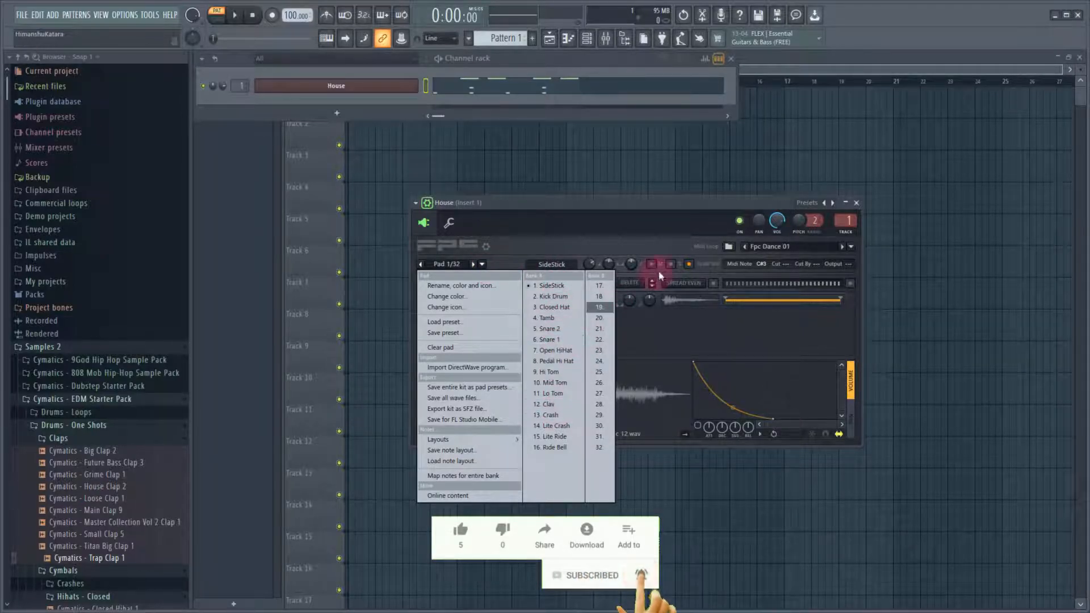
pyautogui.click(832, 203)
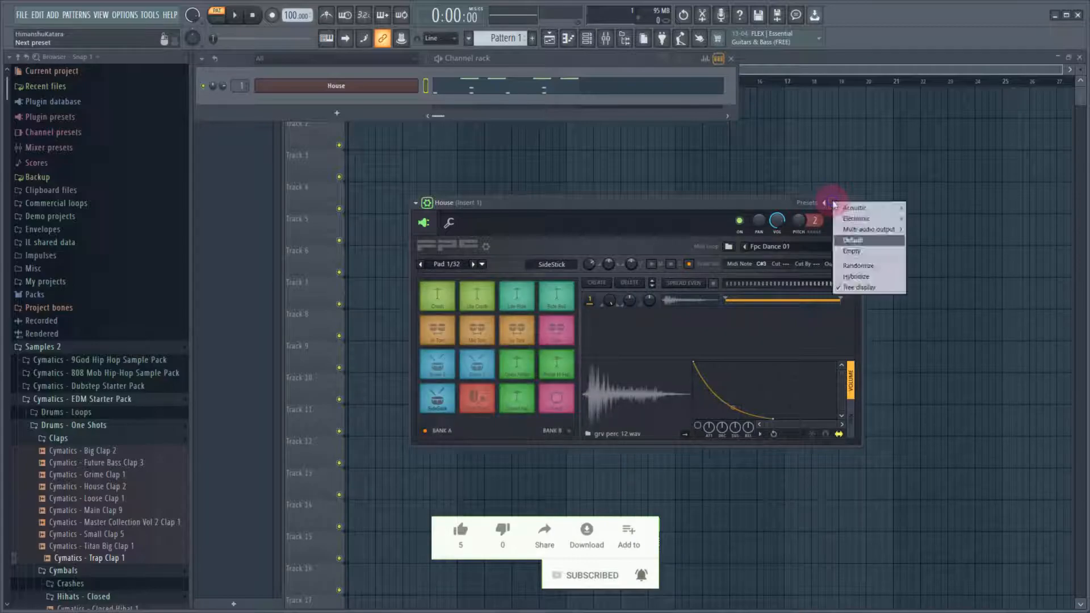
pyautogui.click(859, 251)
# Examine the pad options and the assignable MIDI notes for pad 1 of the empty kit
pyautogui.click(482, 264)
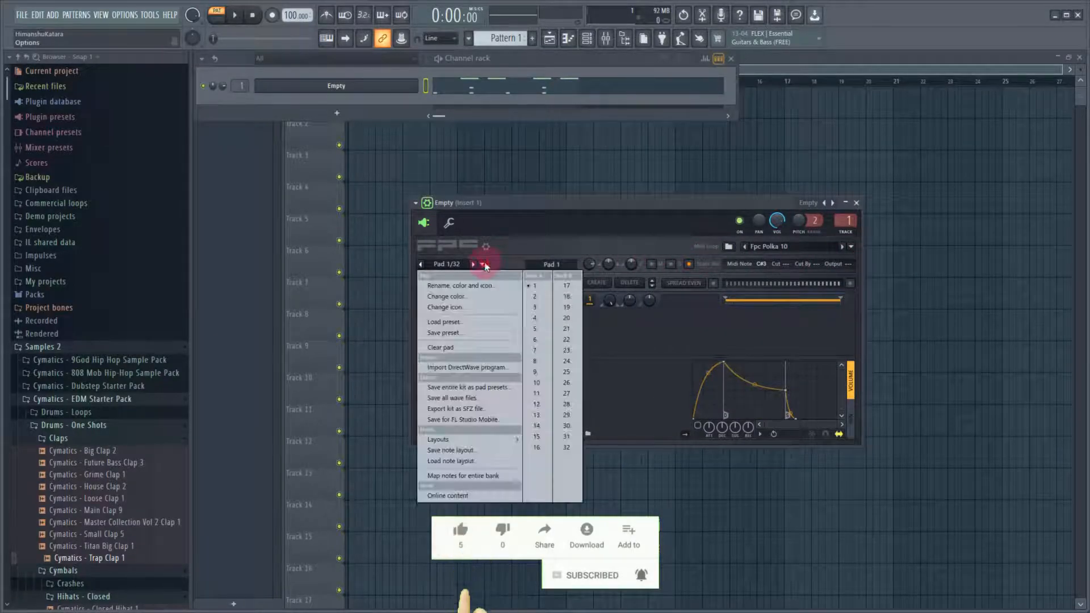
pyautogui.click(504, 262)
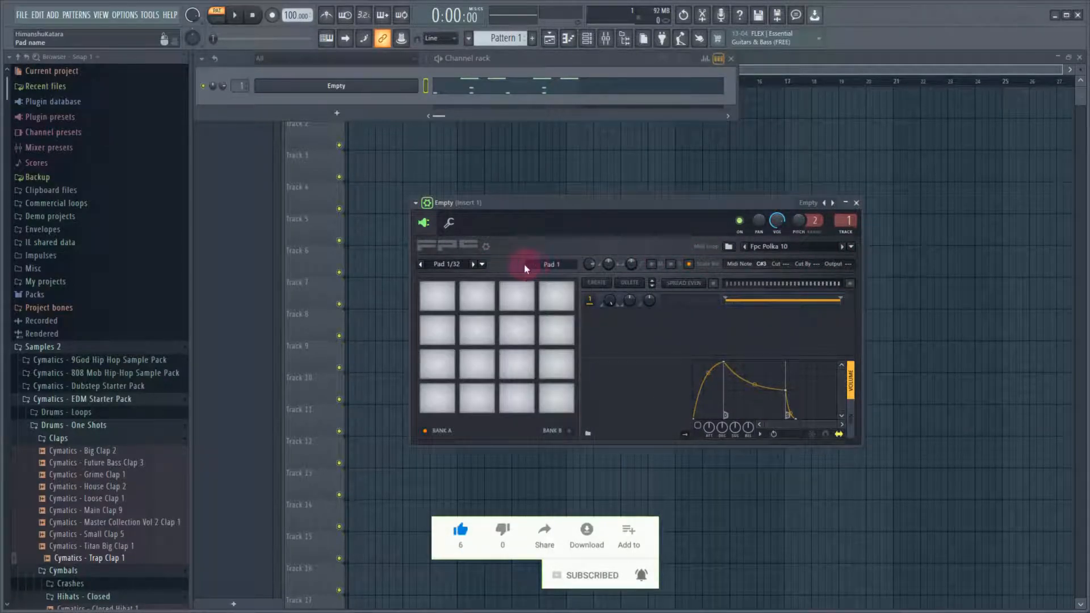
pyautogui.click(443, 397)
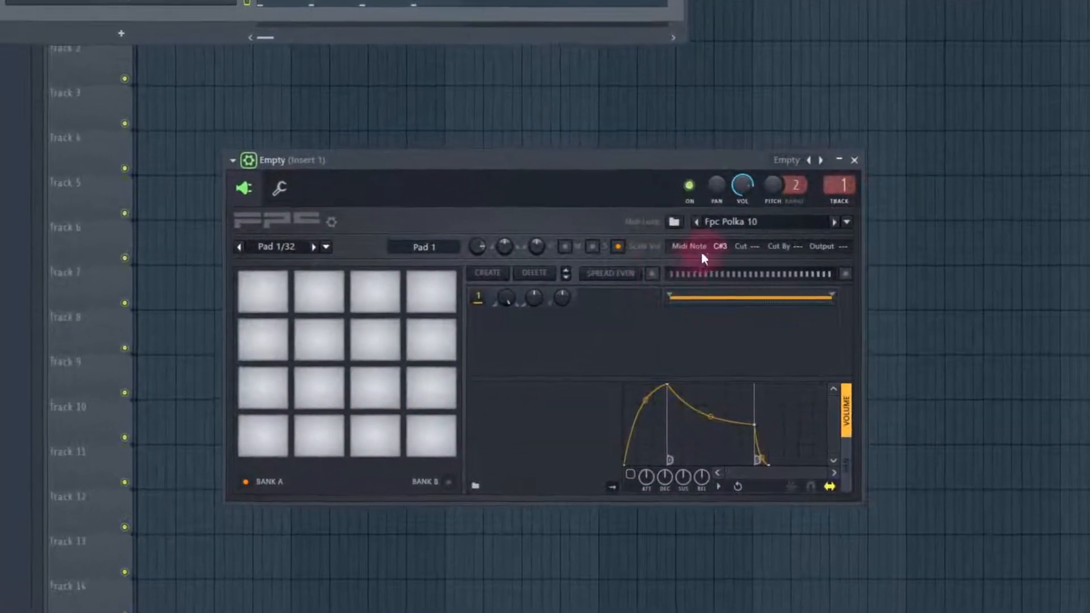
pyautogui.click(718, 250)
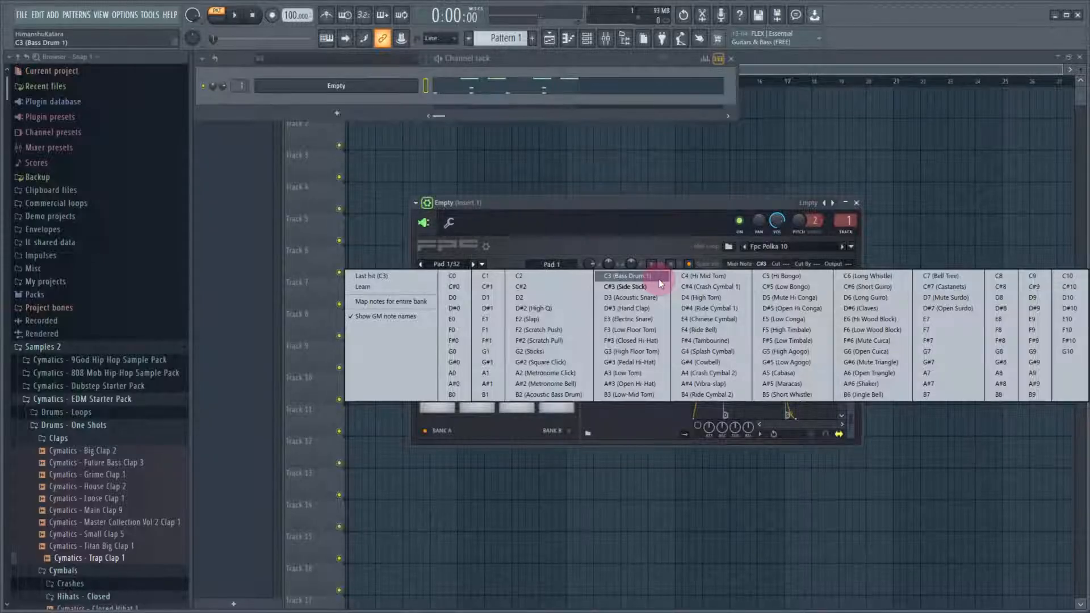
pyautogui.click(663, 264)
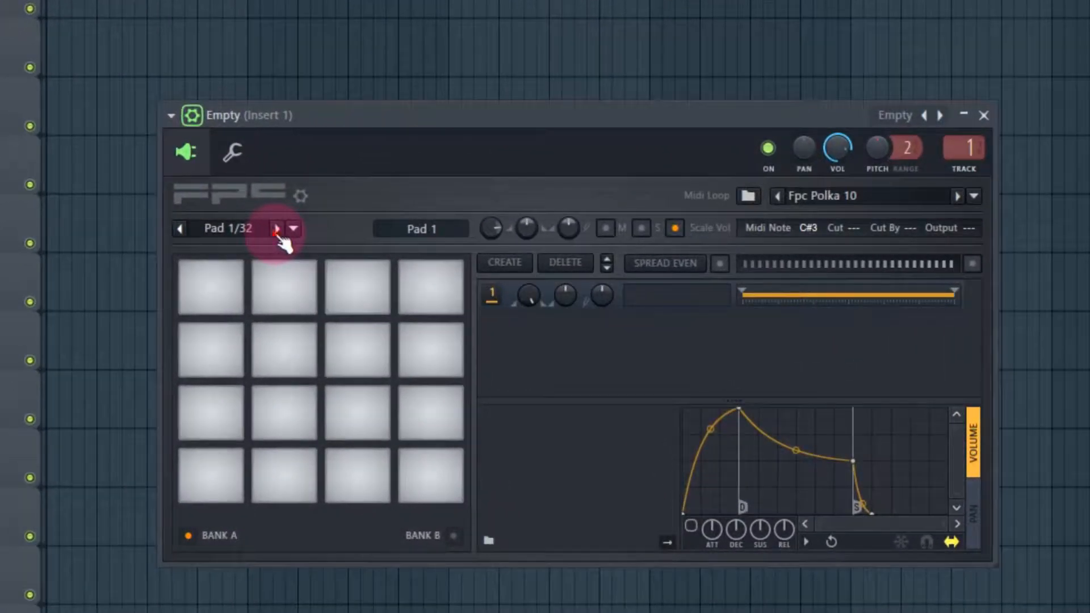
# Select pad 3 of the empty kit and create a second sample layer on it
pyautogui.click(399, 251)
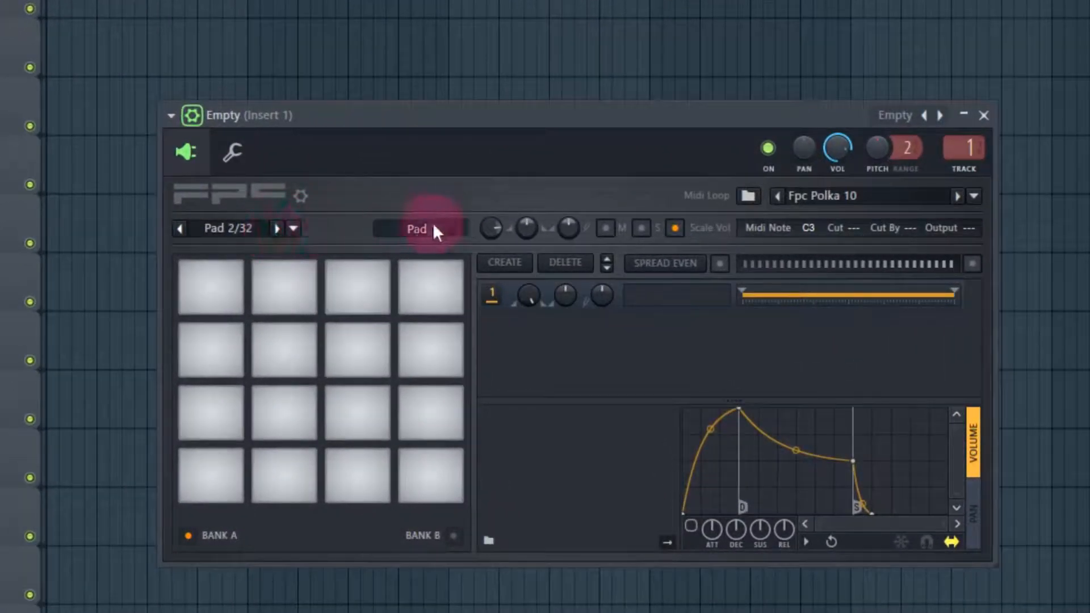
pyautogui.click(276, 228)
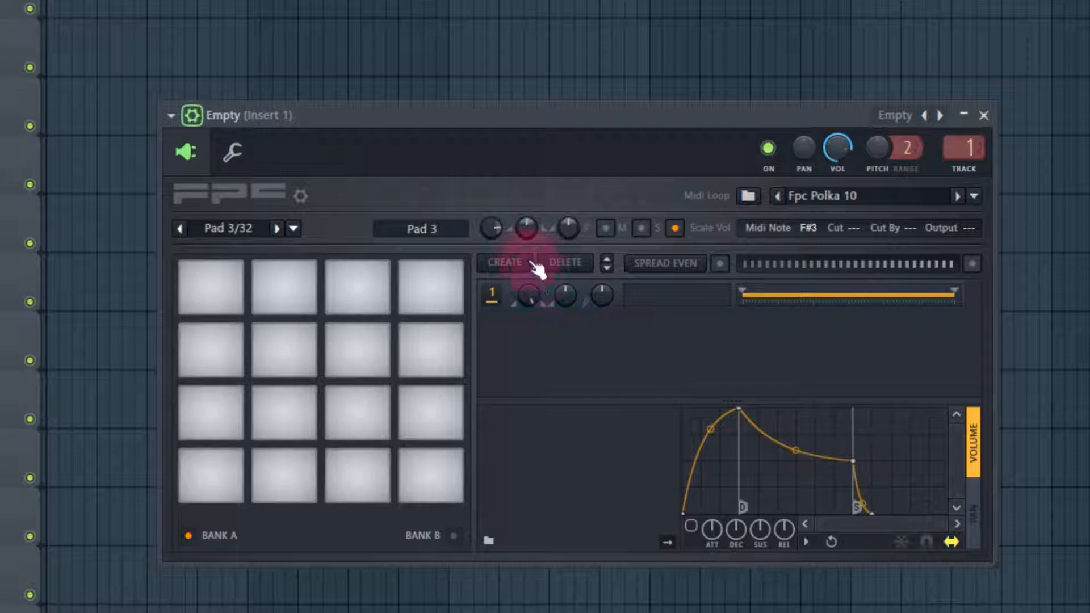
pyautogui.click(528, 298)
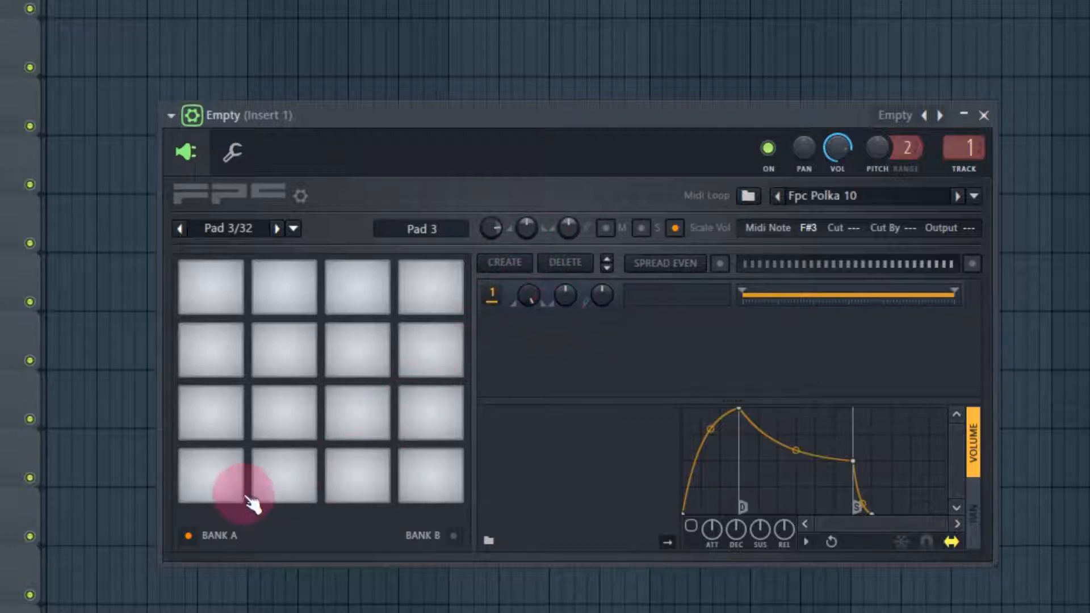
pyautogui.click(520, 270)
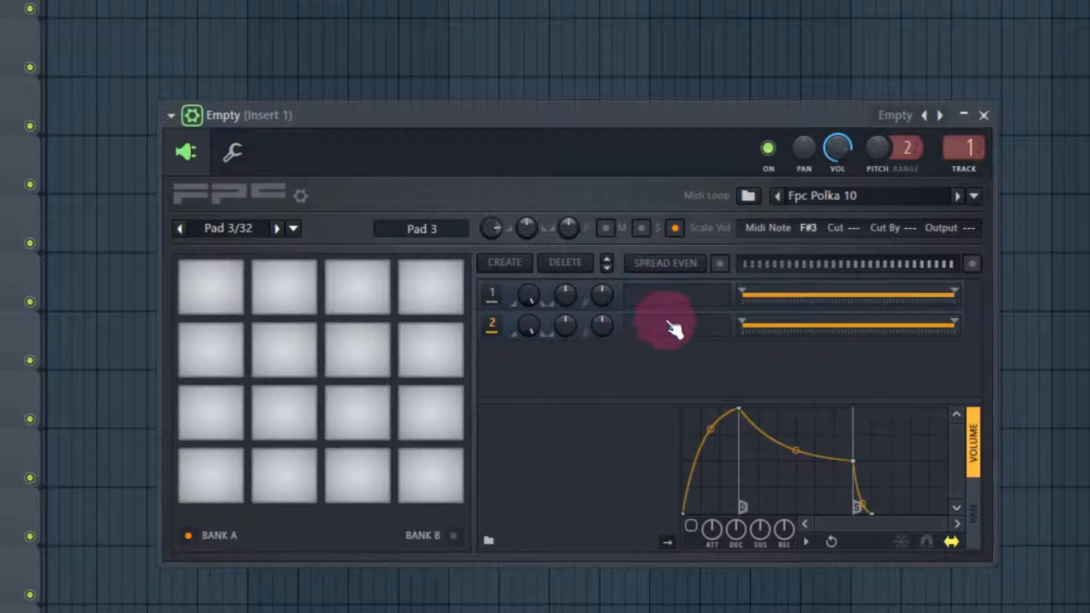